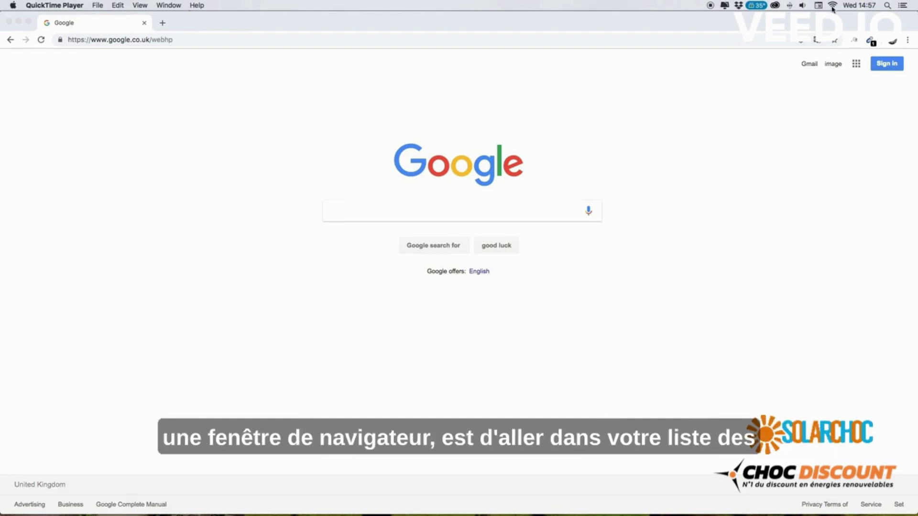
Join the Mac to the dongle's Solax_SWSQH6FNKC Wi-Fi network and confirm it is connected
left_click(833, 7)
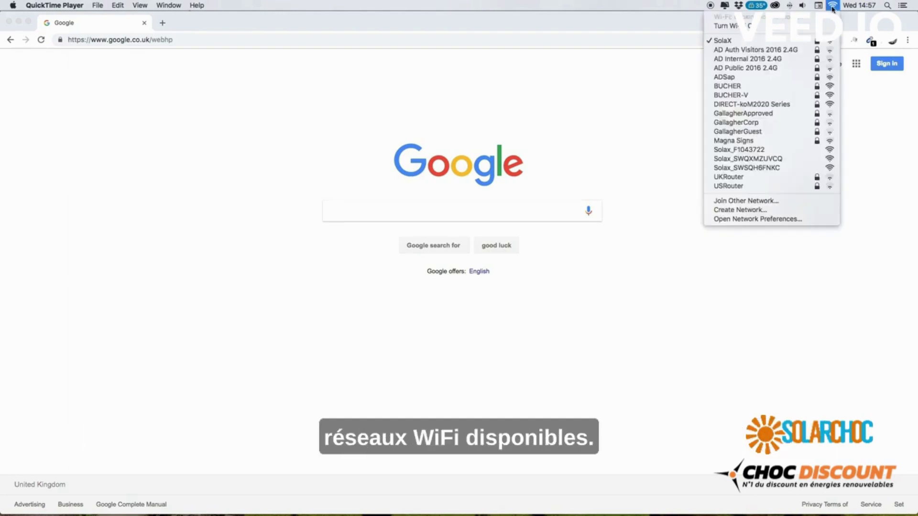
left_click(758, 168)
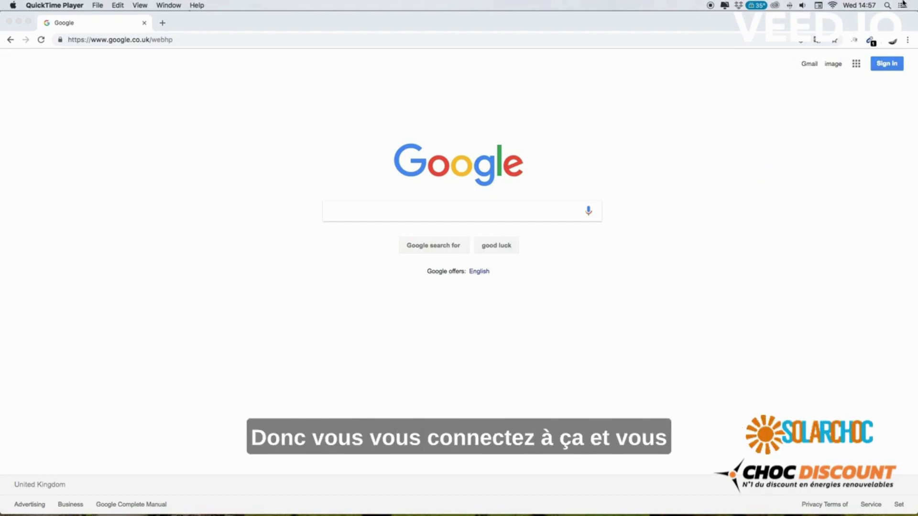
left_click(832, 7)
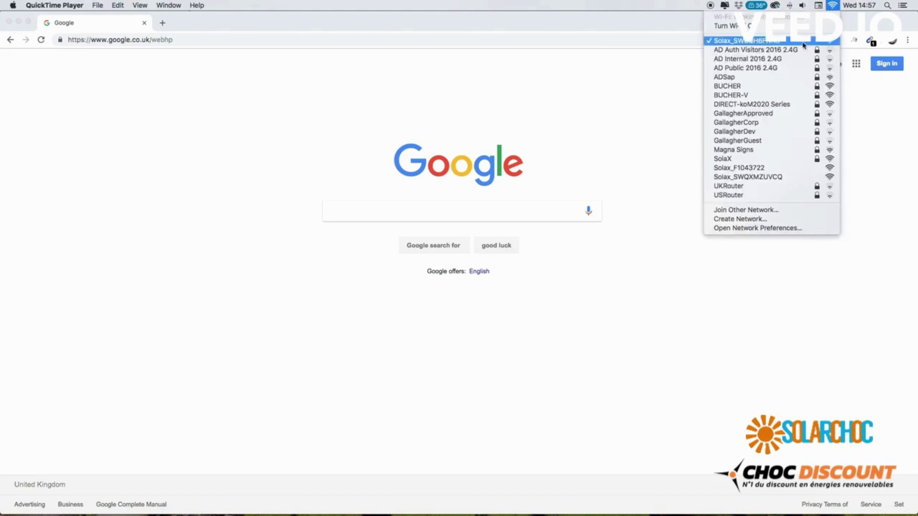
Go to 5.8.8.8 in Chrome and enter the dongle's username and password at the sign-in prompt
left_click(628, 134)
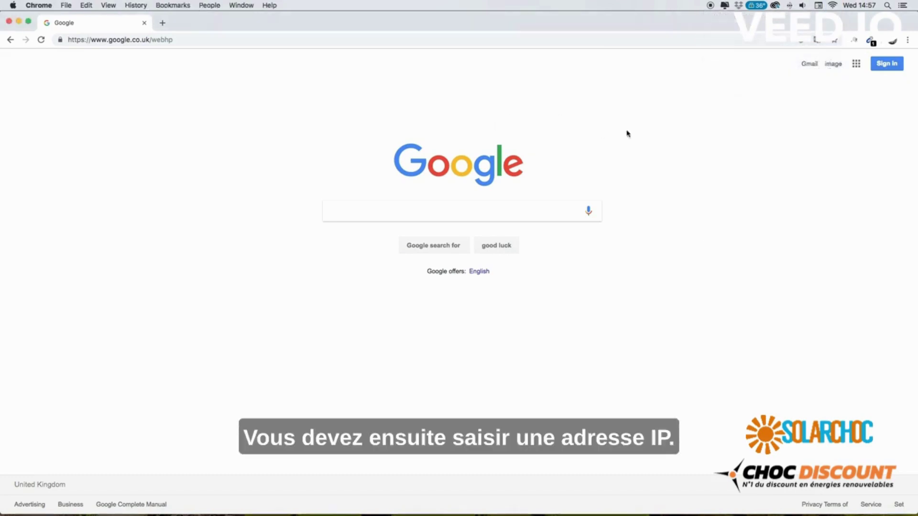
left_click(256, 41)
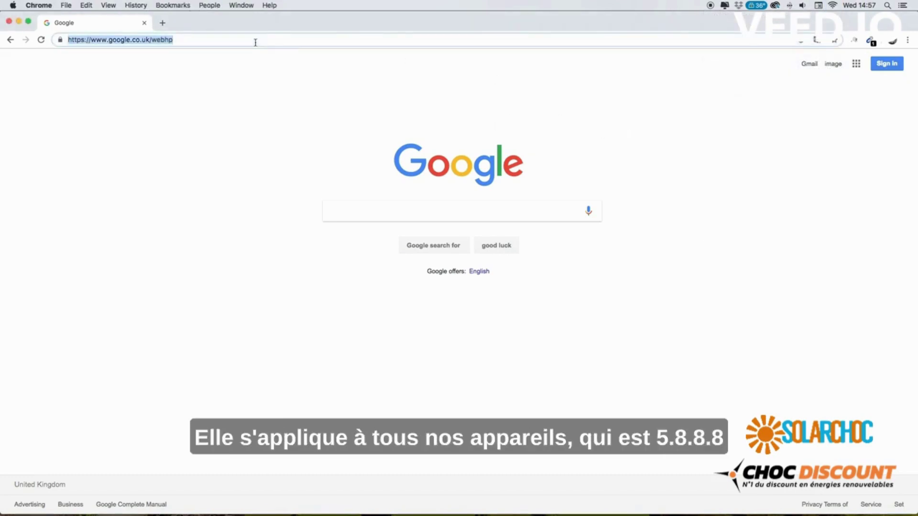
type("5")
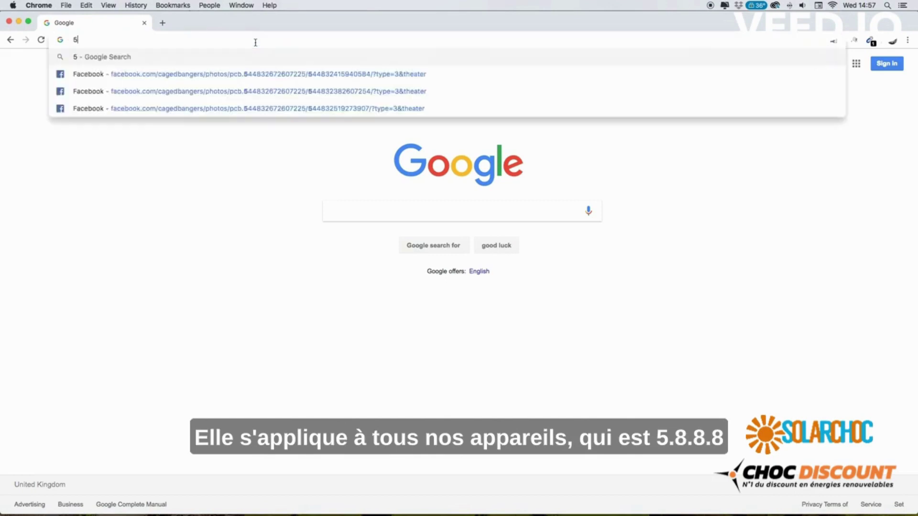
type(".8.8.8")
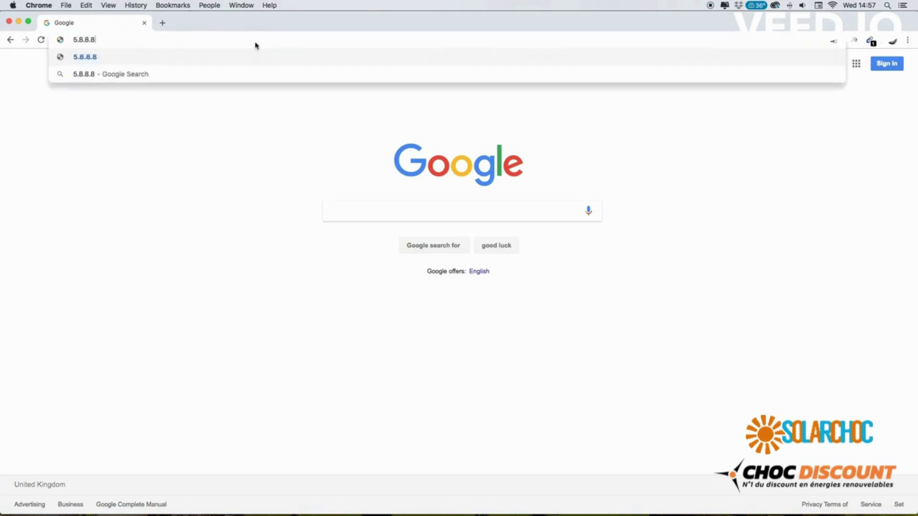
key("Return")
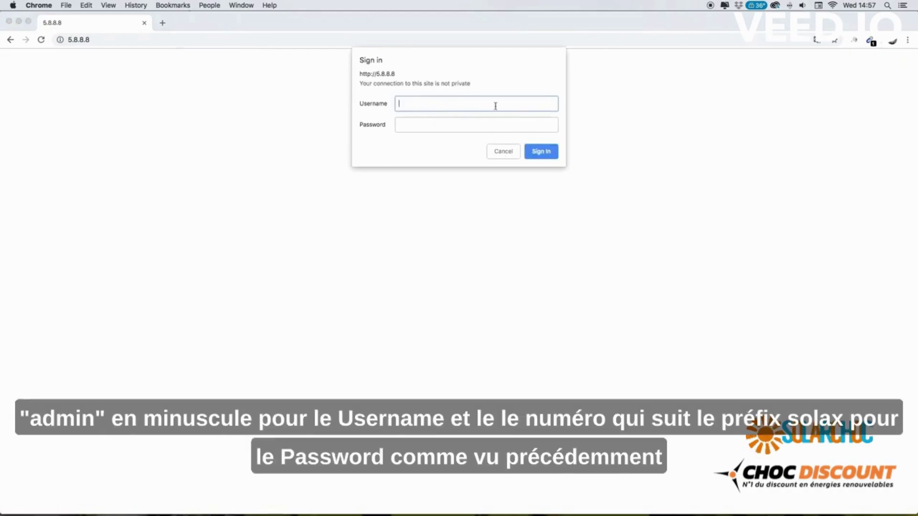
type("admin")
key("Tab")
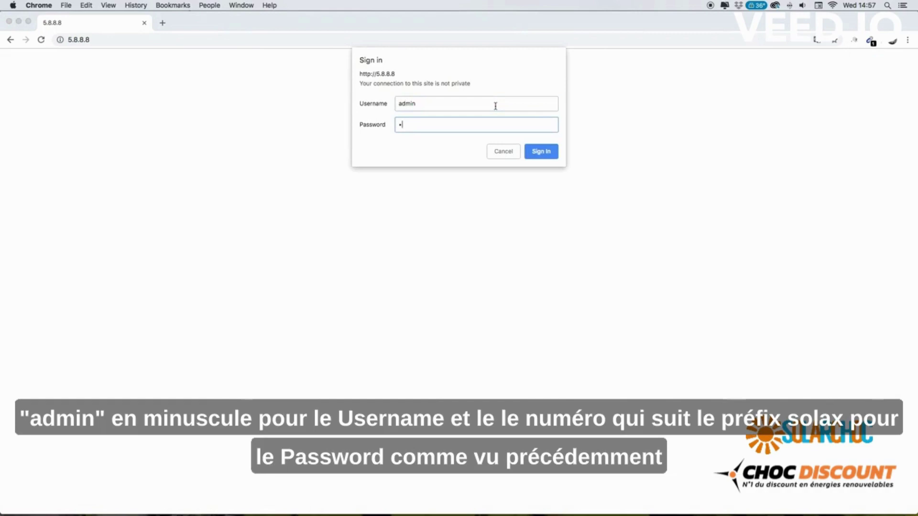
type("12345")
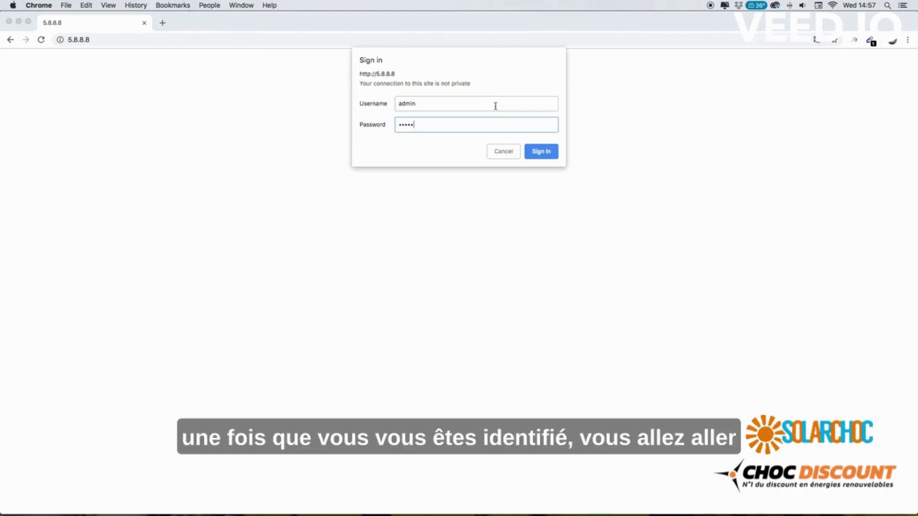
Sign in, then set the dongle's SSID to SolaX with its Wi-Fi key and save
left_click(539, 152)
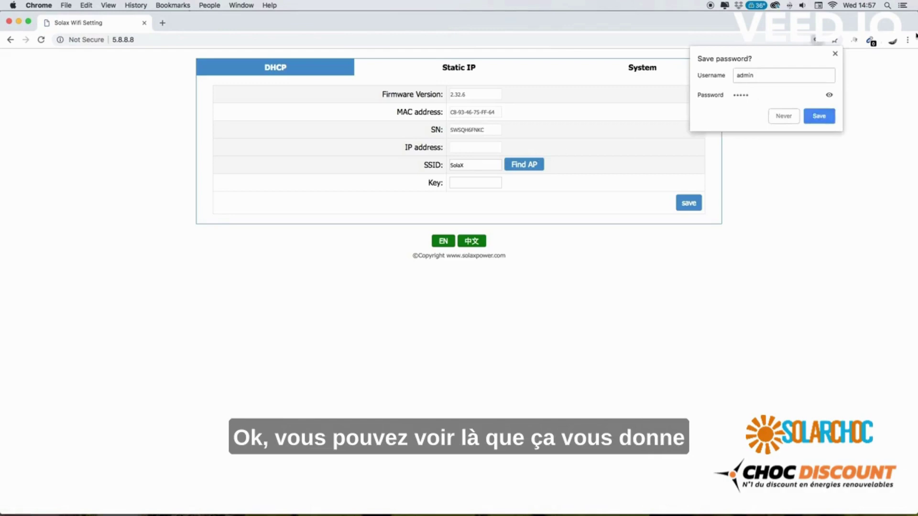
left_click(834, 54)
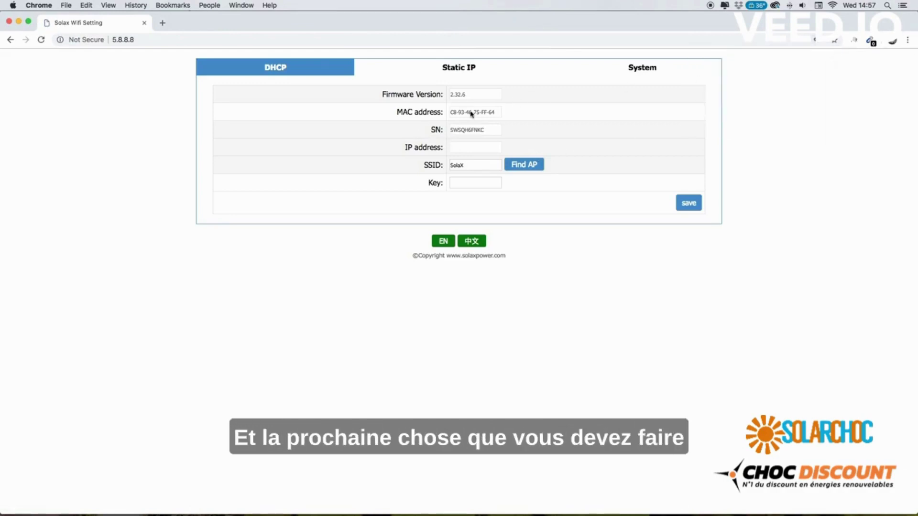
left_click(535, 170)
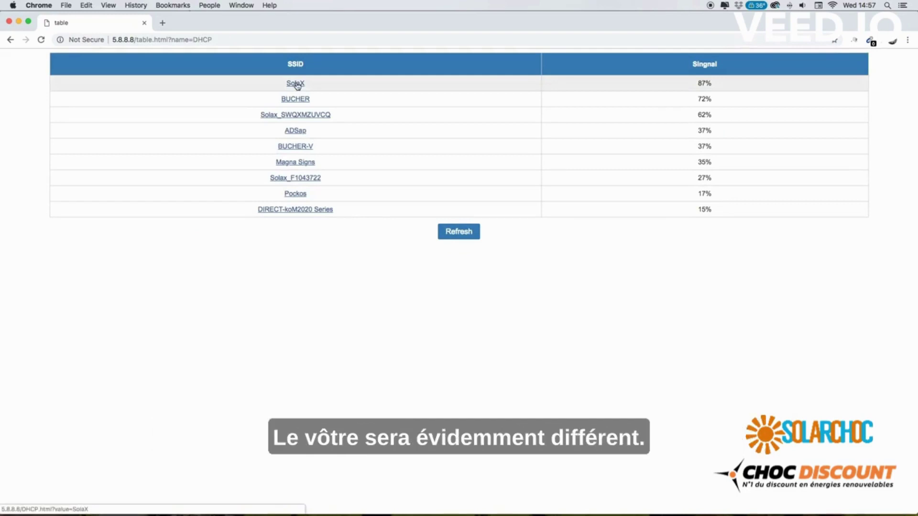
left_click(296, 84)
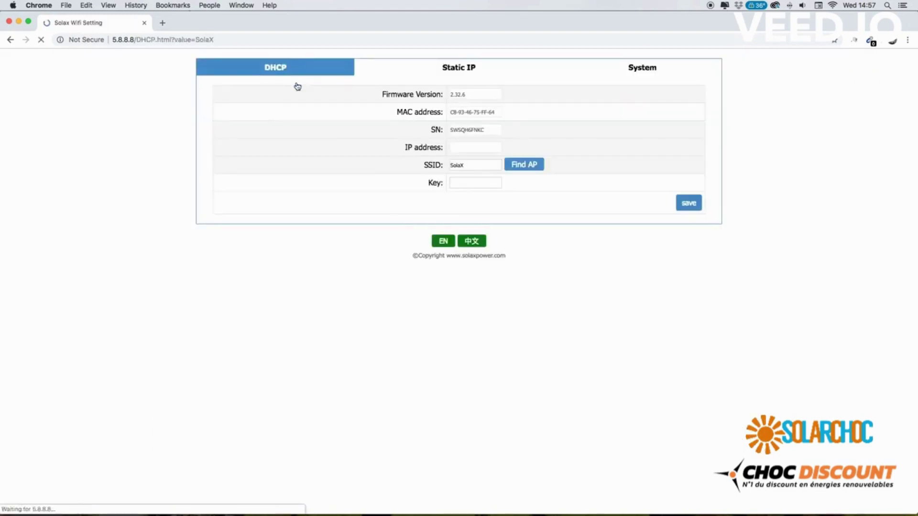
left_click(460, 184)
type("•")
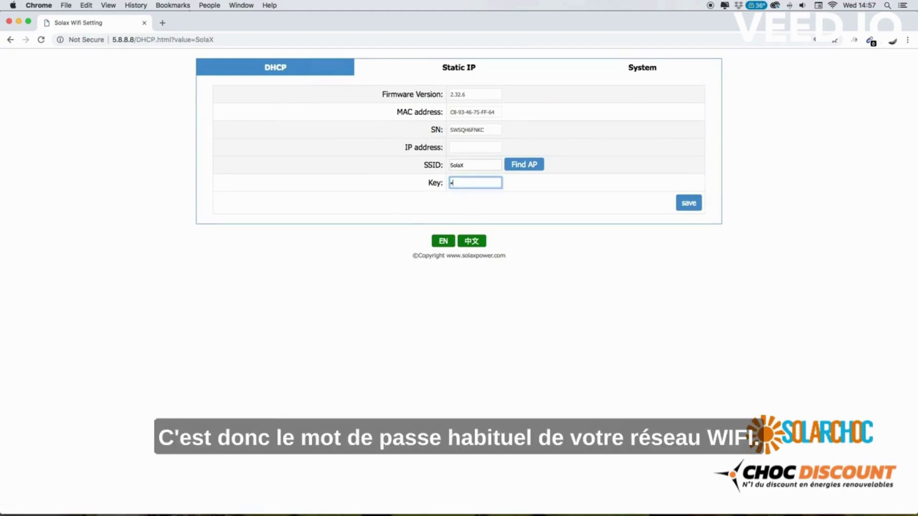
type("••••")
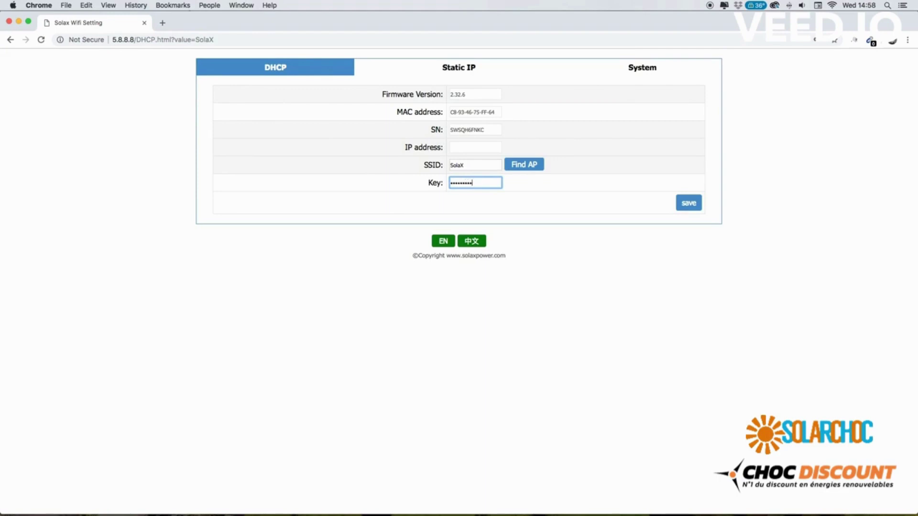
type("•")
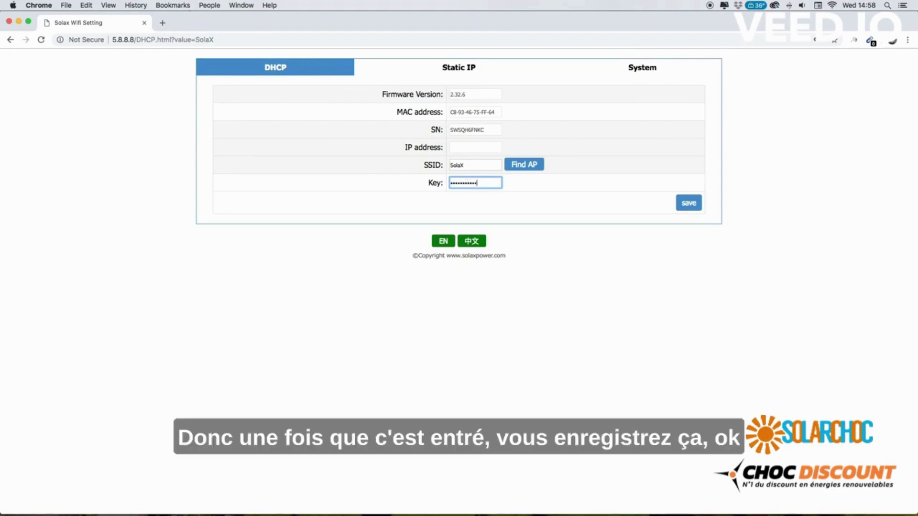
left_click(689, 205)
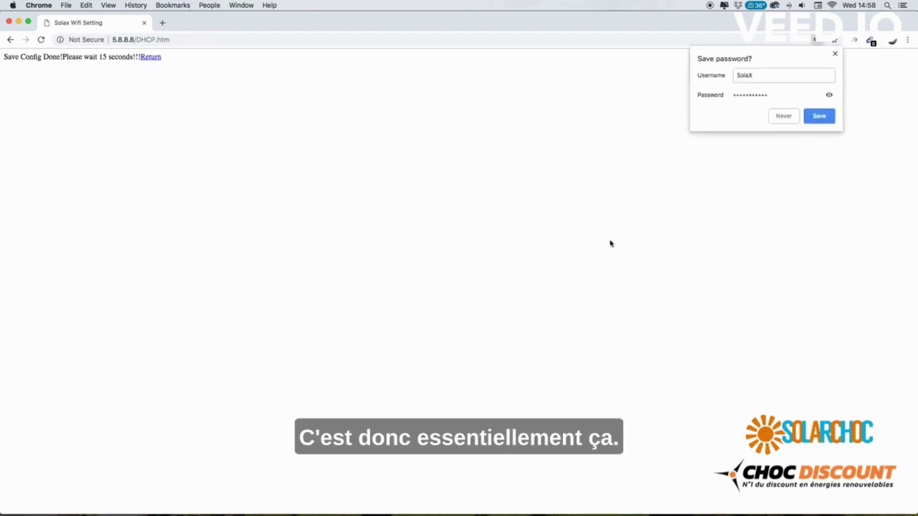
Decline saving the password so the dongle reconnects with IP 192.168.0.112 on SolaX
left_click(789, 118)
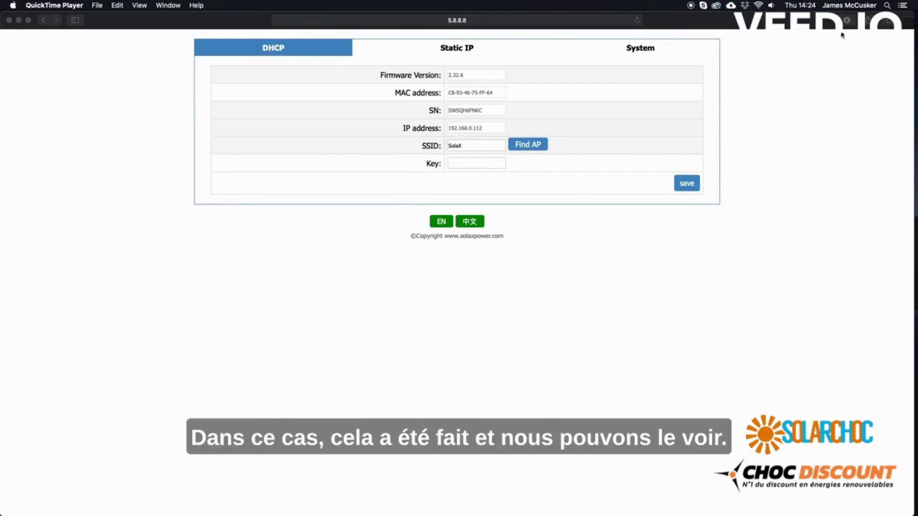
left_click(759, 8)
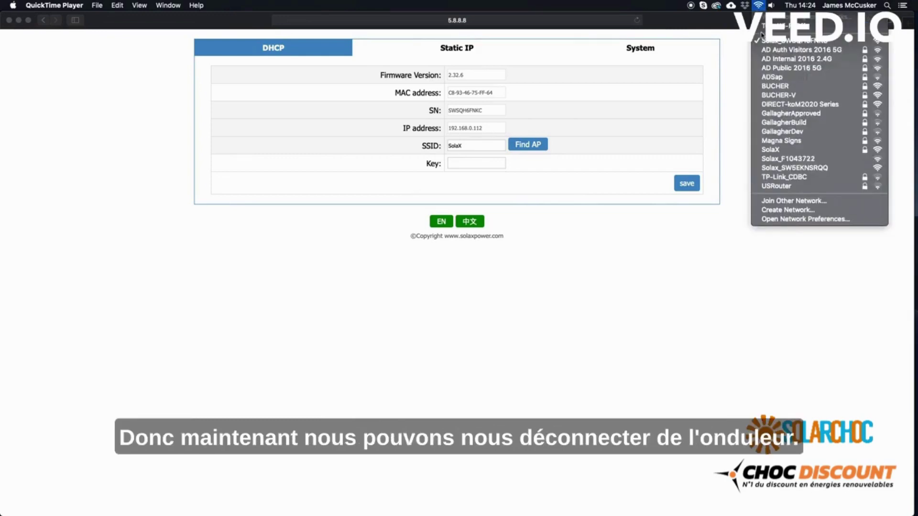
left_click(760, 150)
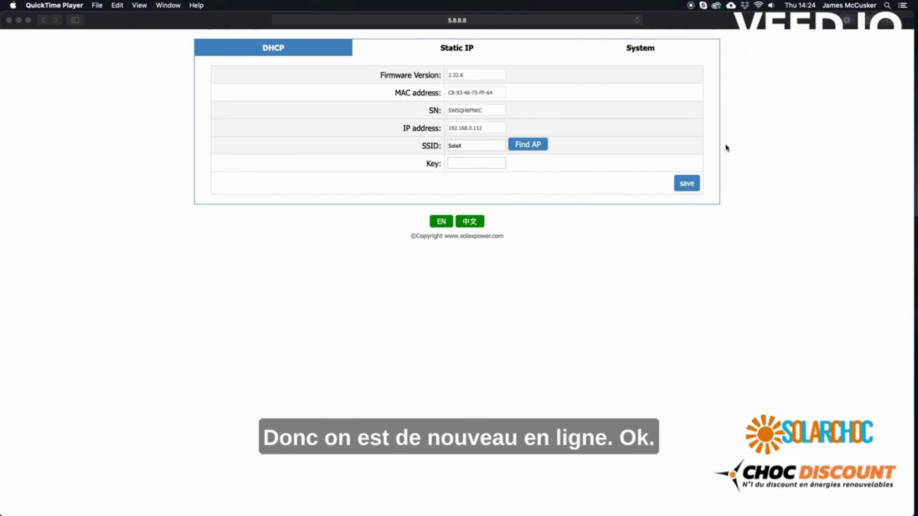
left_click(480, 21)
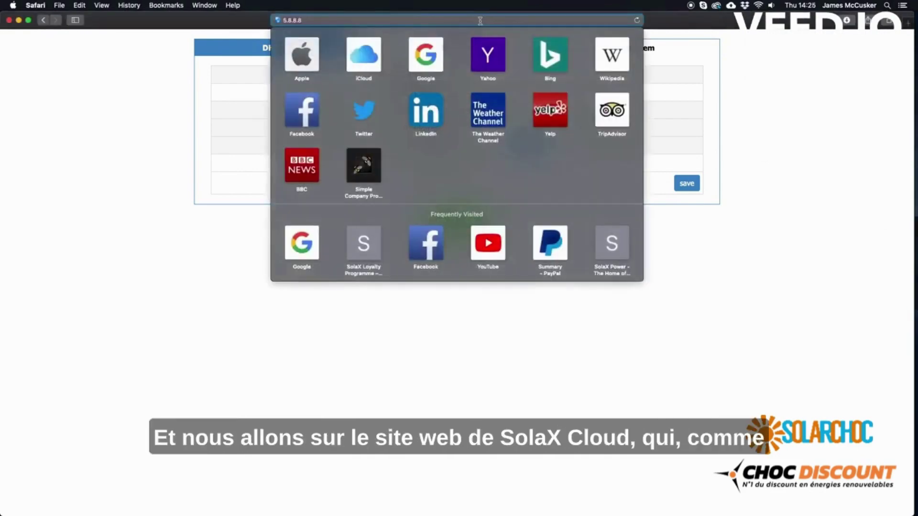
type("www.sol")
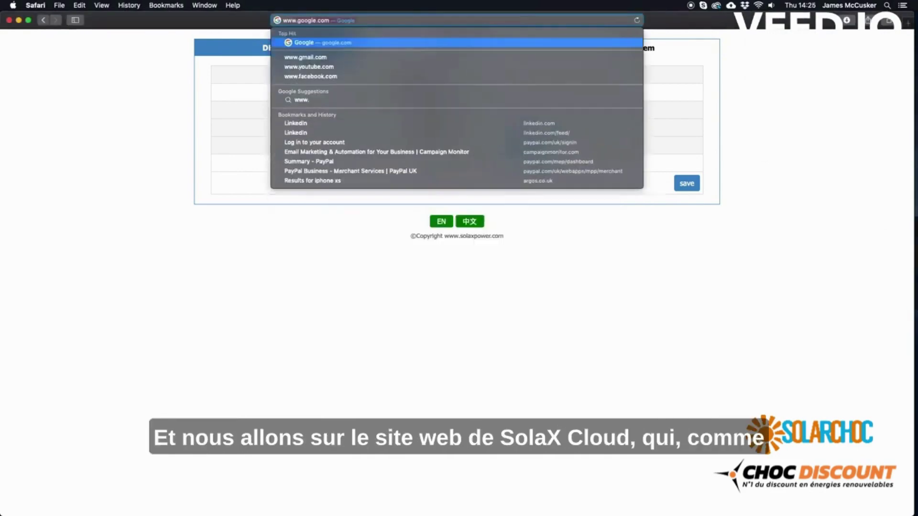
type("axcloud")
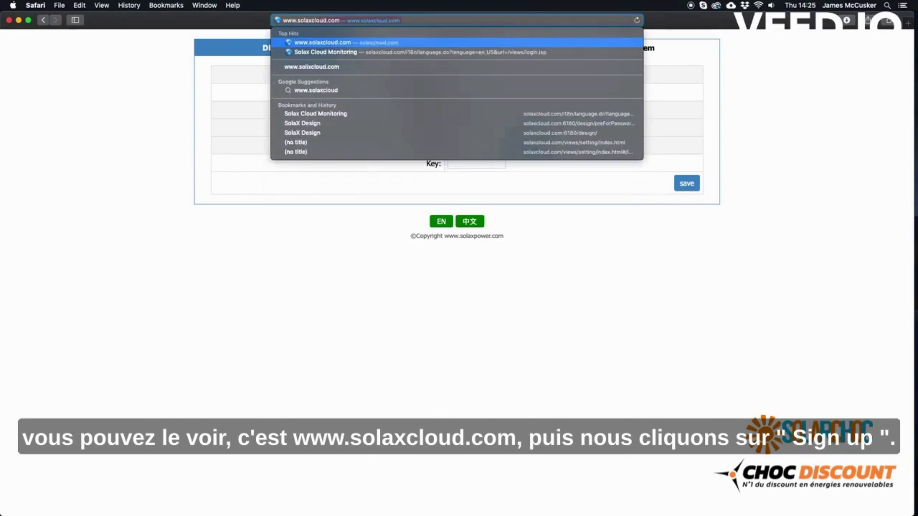
key("Return")
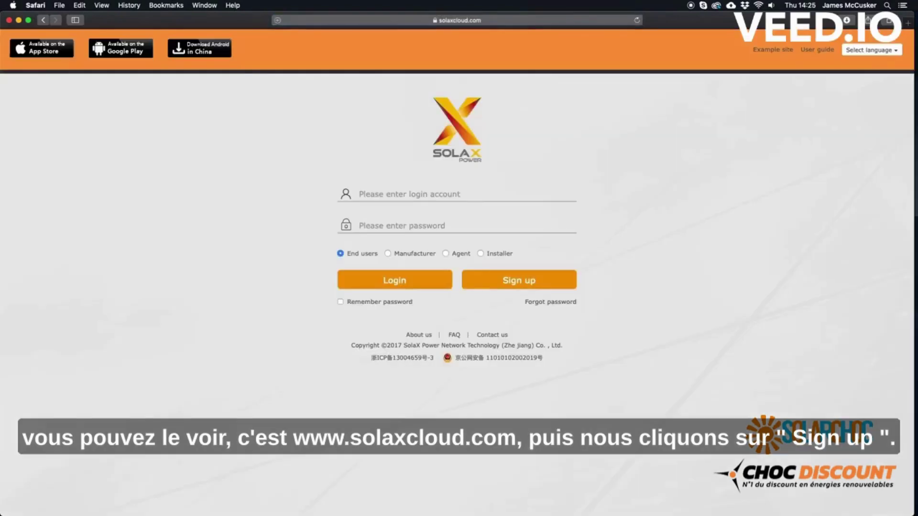
Start a SolaX Cloud sign-up with nickname solaxtestsite and the dongle's registration number
left_click(509, 281)
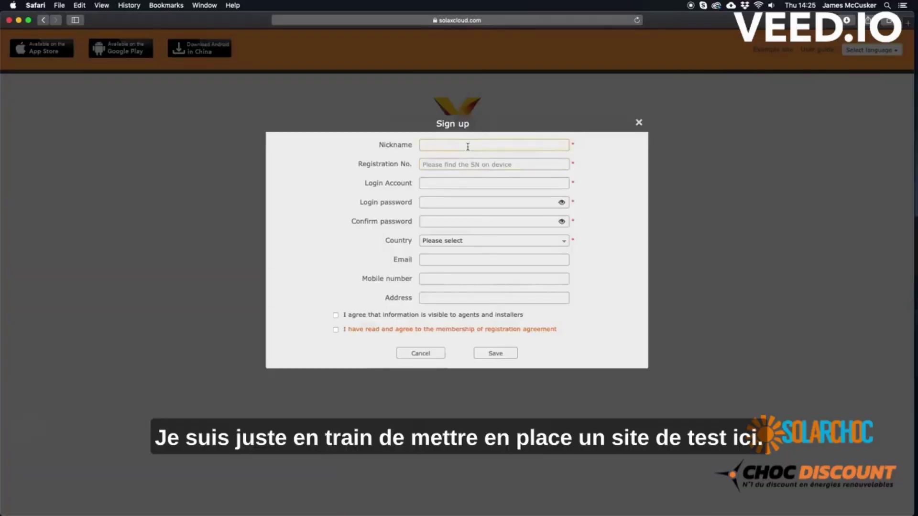
type("so")
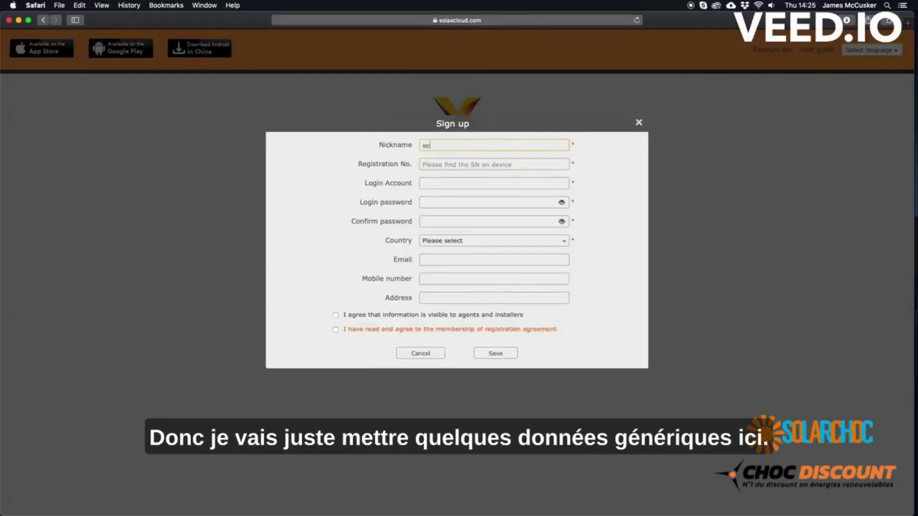
type("laxtestsite")
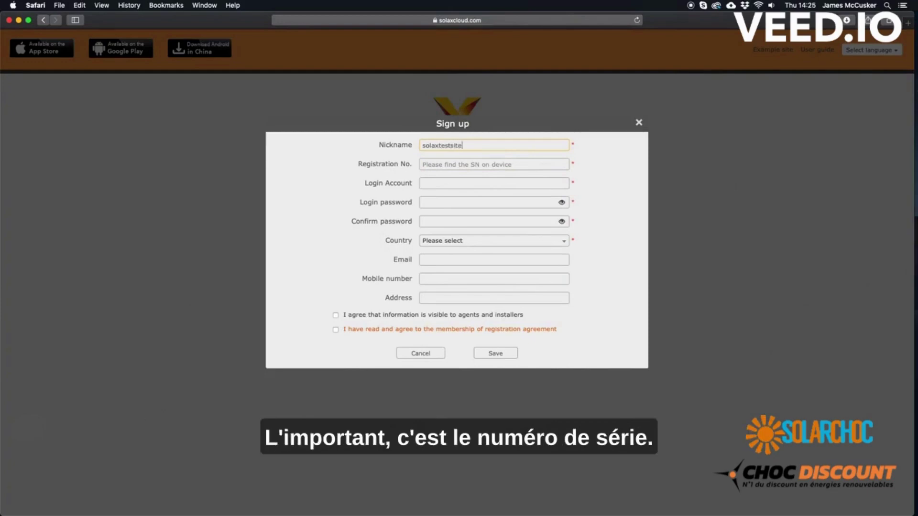
left_click(467, 164)
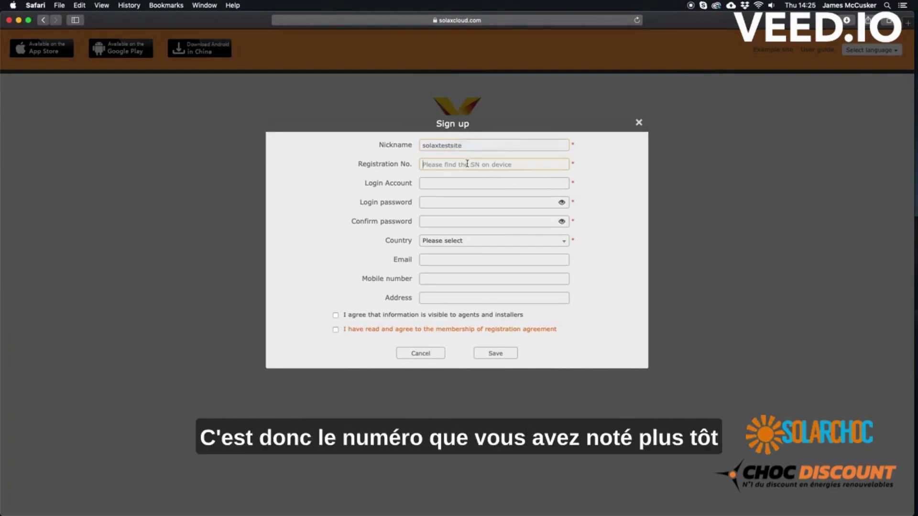
type("SWSQH")
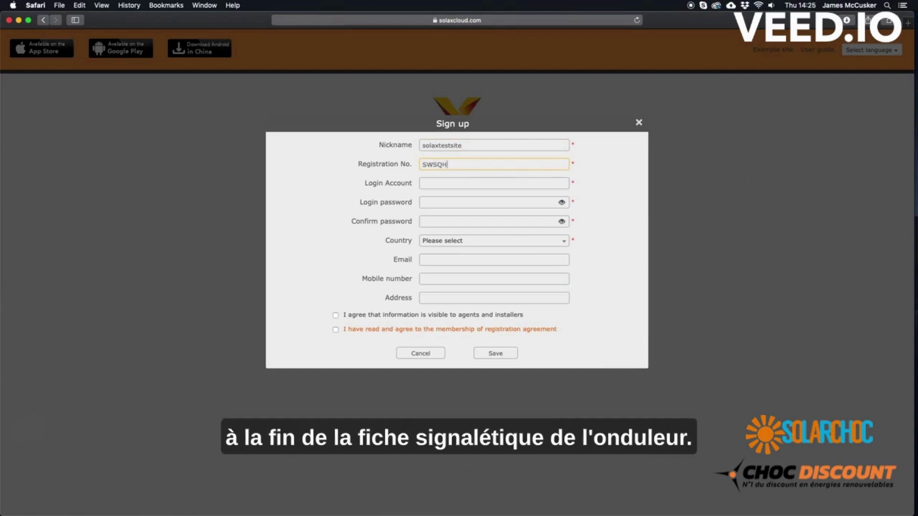
type("6FN")
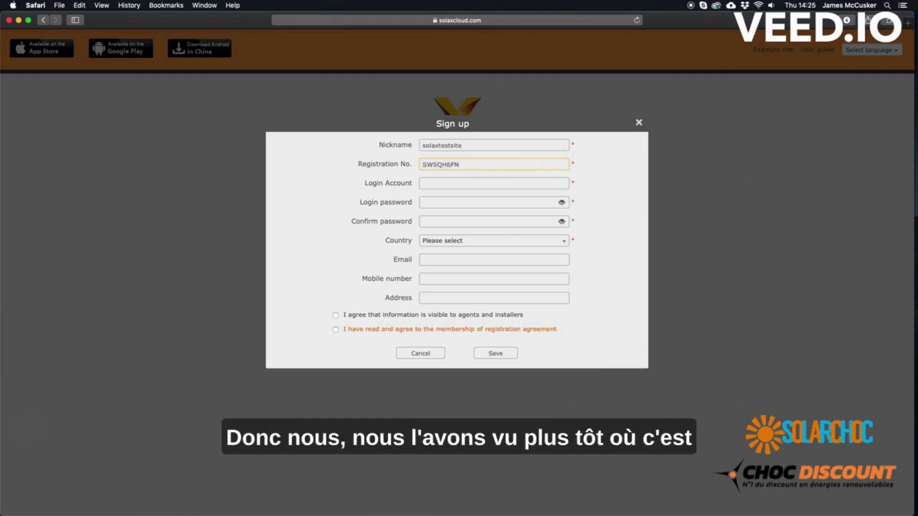
type("KC")
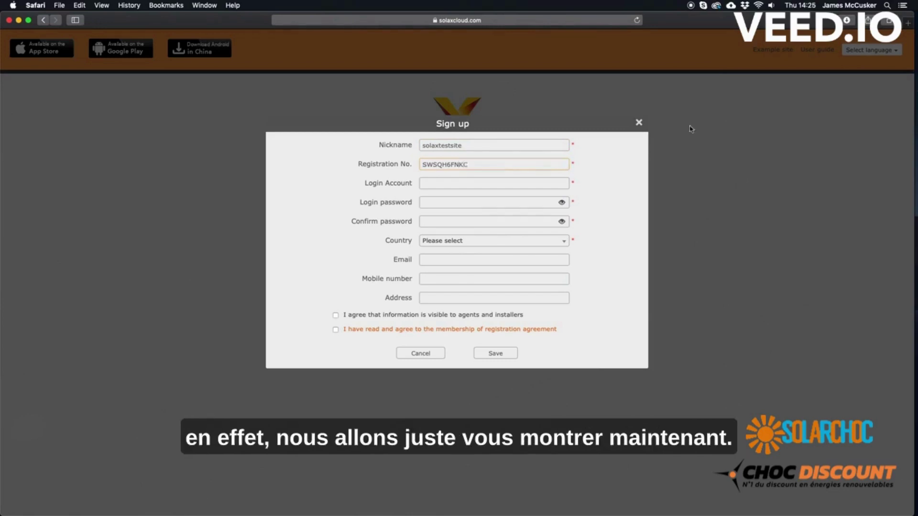
left_click(759, 7)
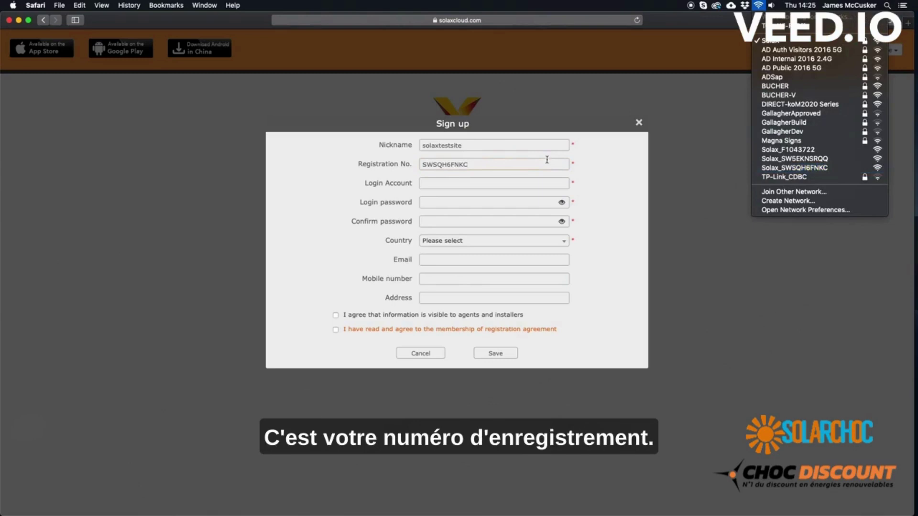
Enter login account SOLAXTESTSITE and the account password, confirming it
left_click(438, 186)
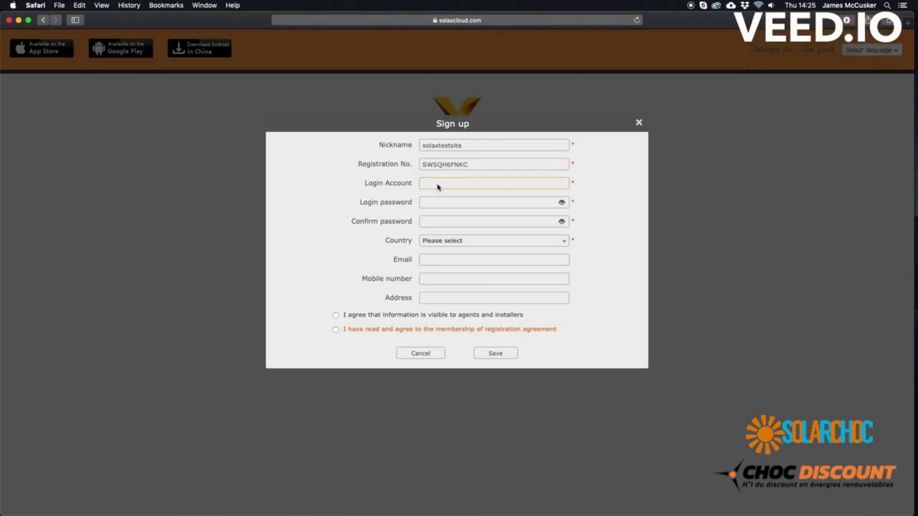
type("SOLAXTESTSITE")
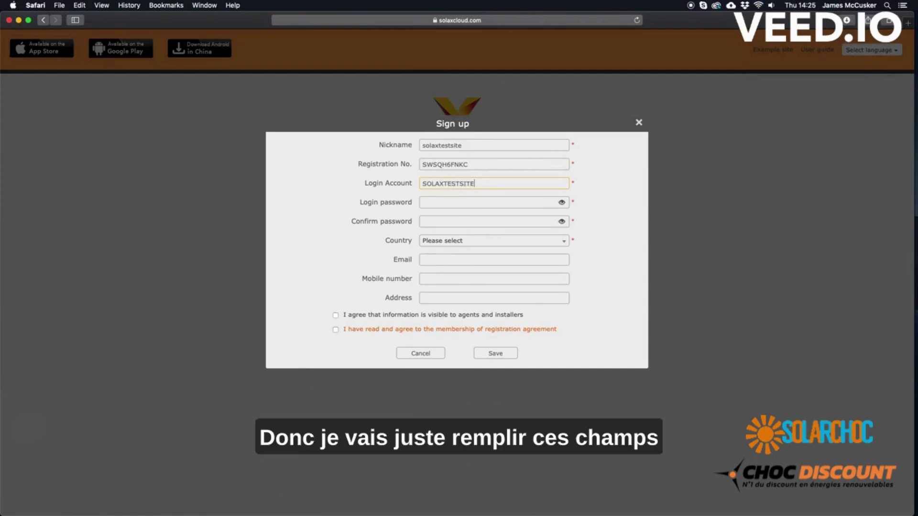
left_click(437, 201)
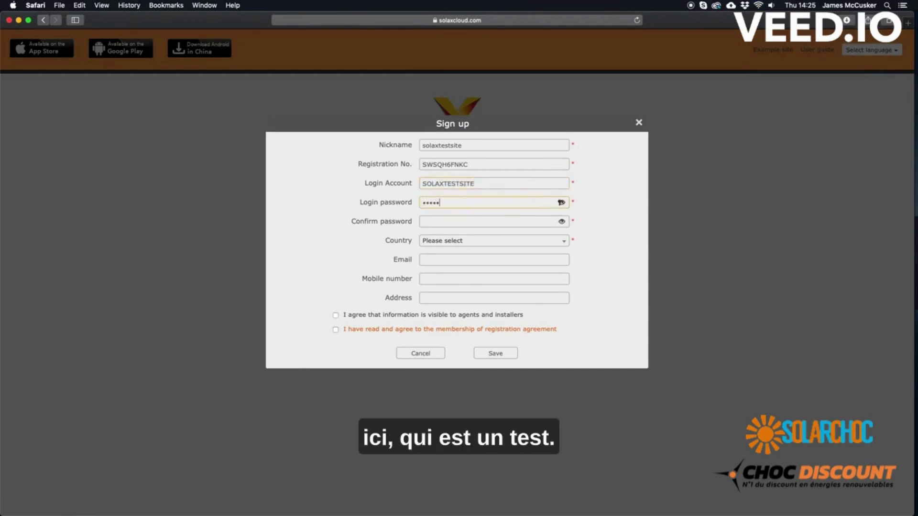
left_click(425, 220)
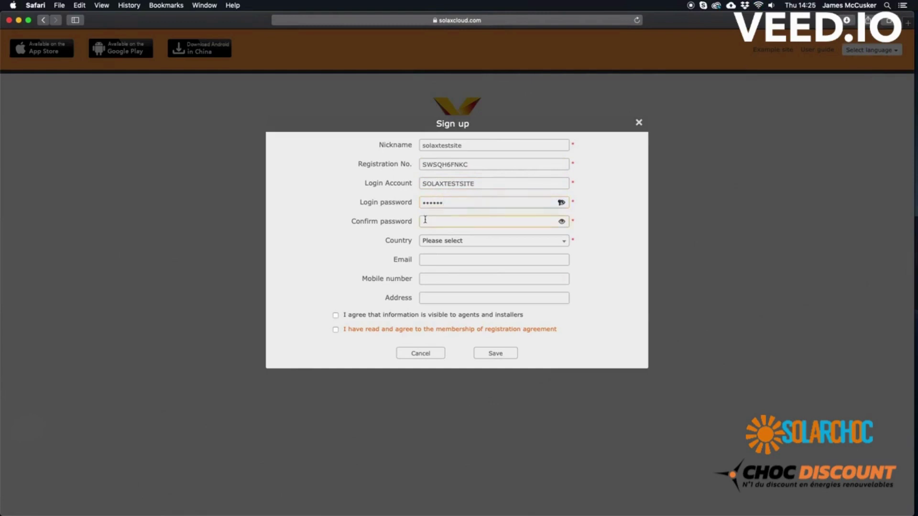
type("••••••")
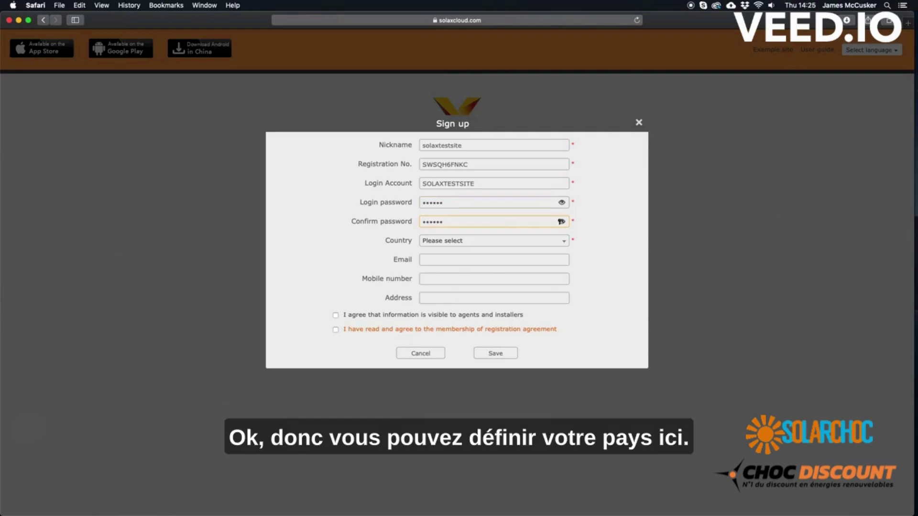
Set country to United Kingdom, enter the email, accept both agreements and save the sign-up
left_click(431, 241)
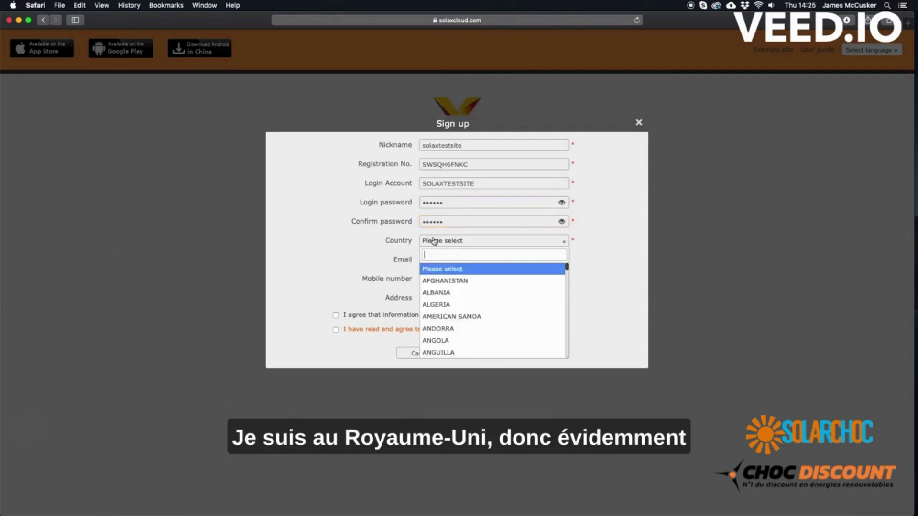
type("united")
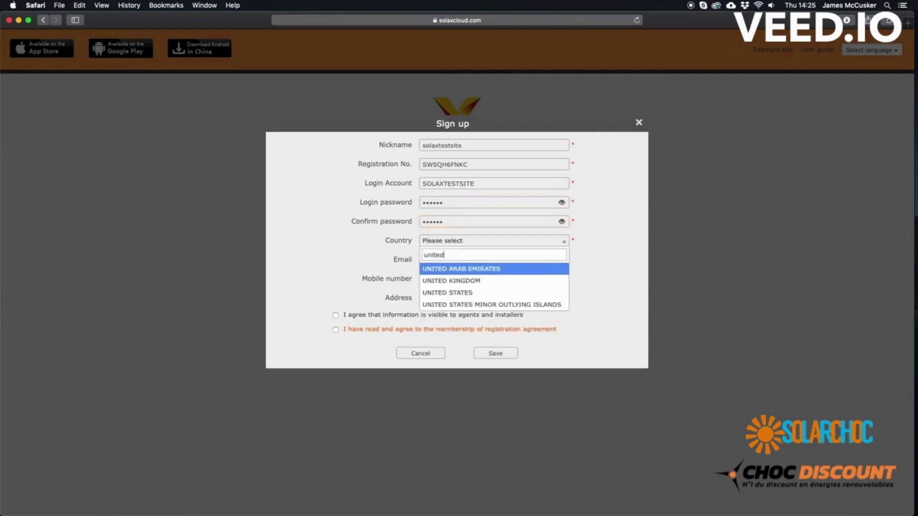
left_click(436, 281)
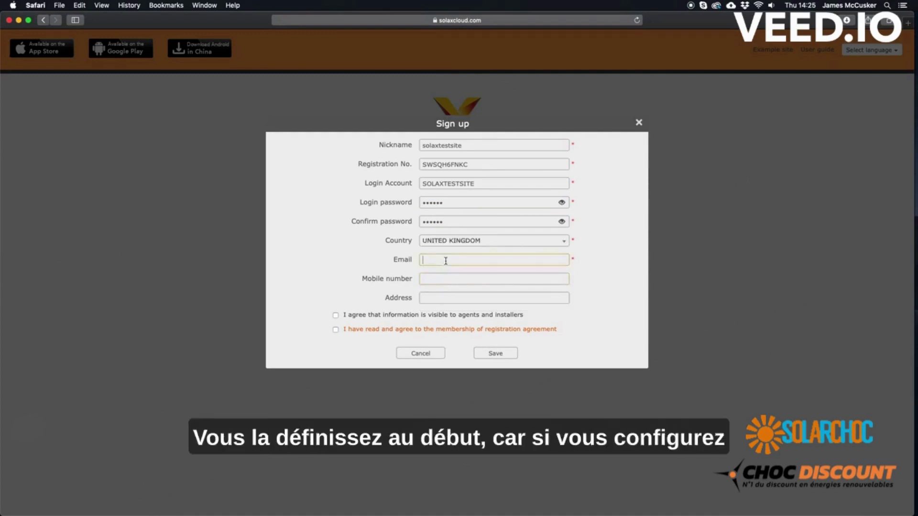
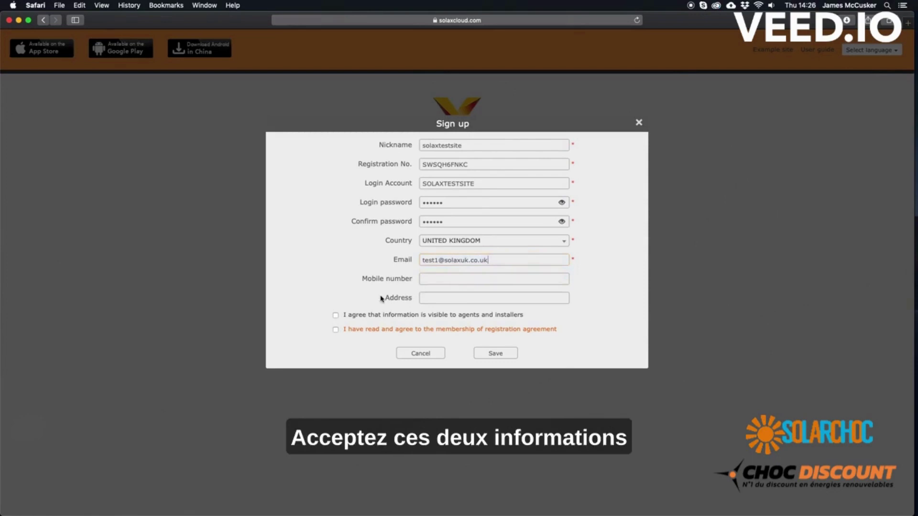
left_click(336, 316)
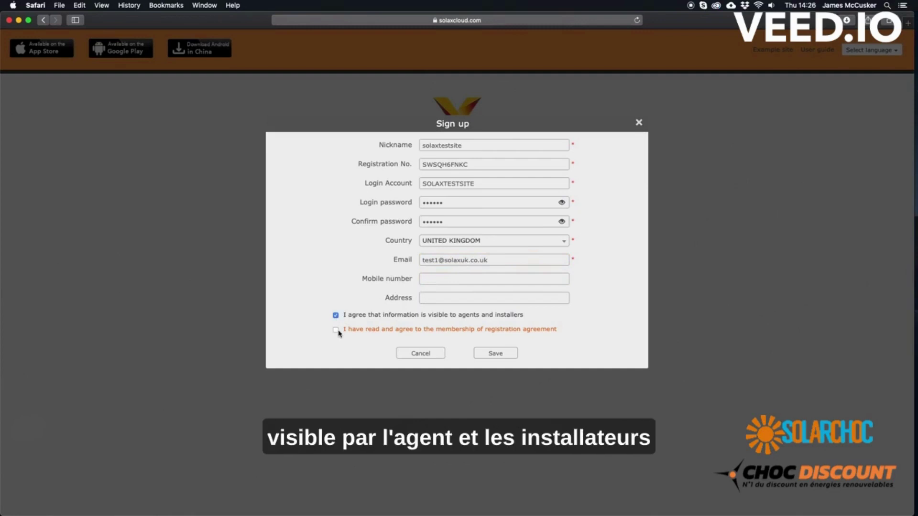
left_click(336, 330)
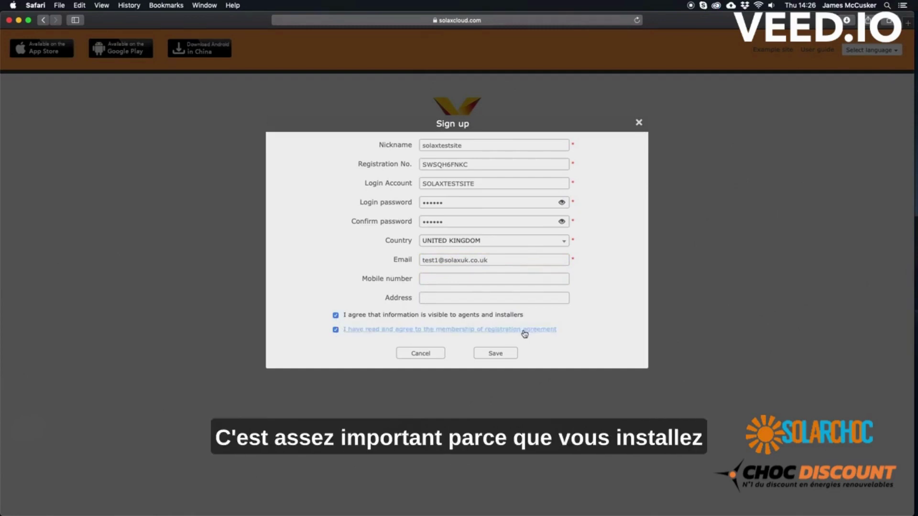
left_click(505, 353)
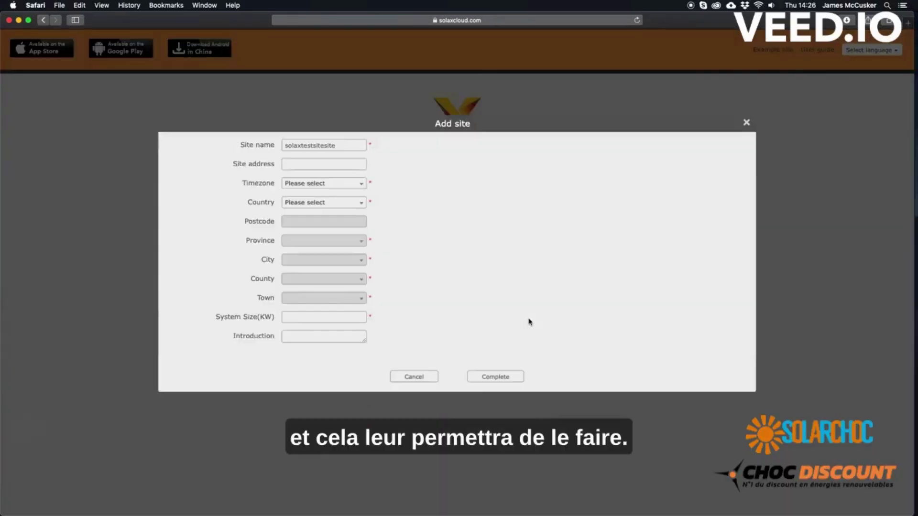
Enter the site's street address and scroll through the Timezone list
left_click(310, 164)
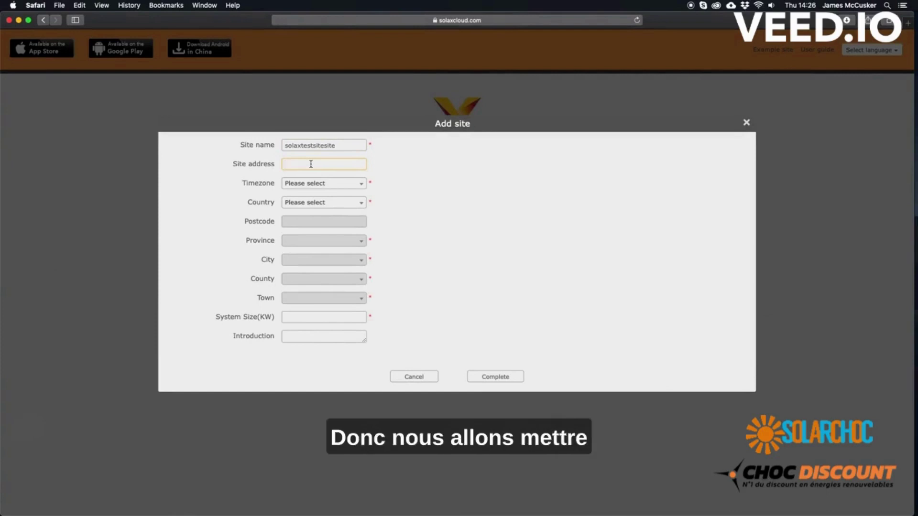
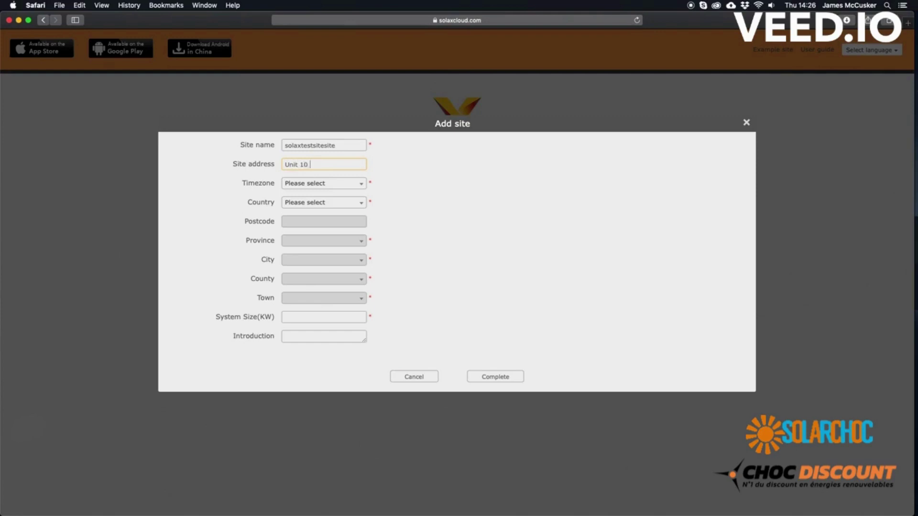
left_click(294, 184)
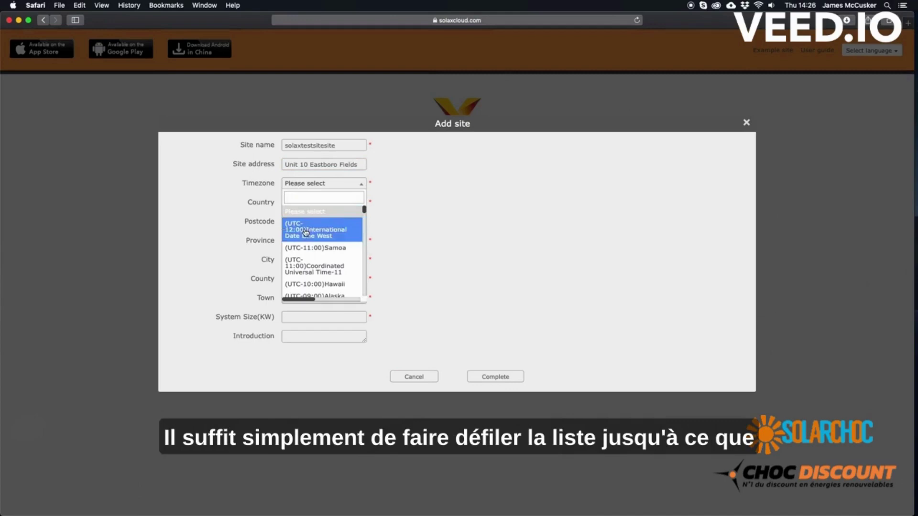
left_click_drag(363, 218, 357, 249)
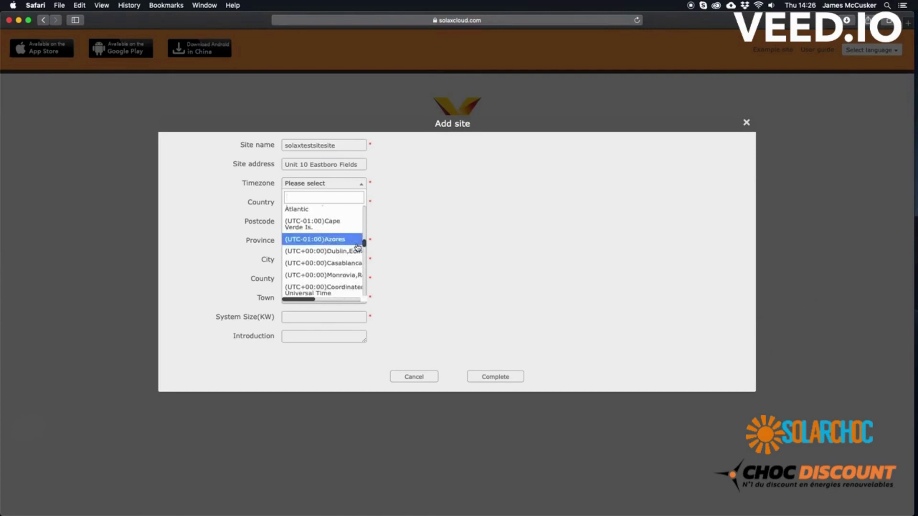
Set the site timezone to UTC+00:00 Dublin and its country to United Kingdom
left_click(344, 251)
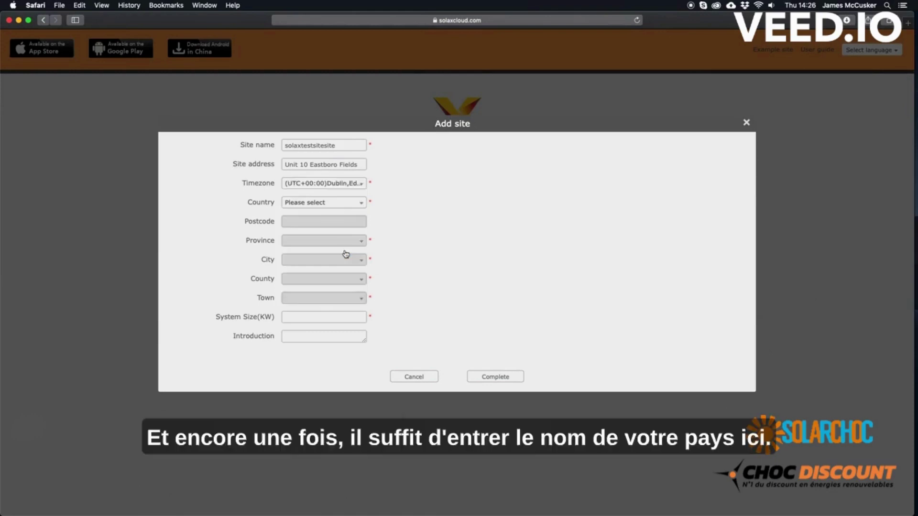
left_click(341, 204)
type("united")
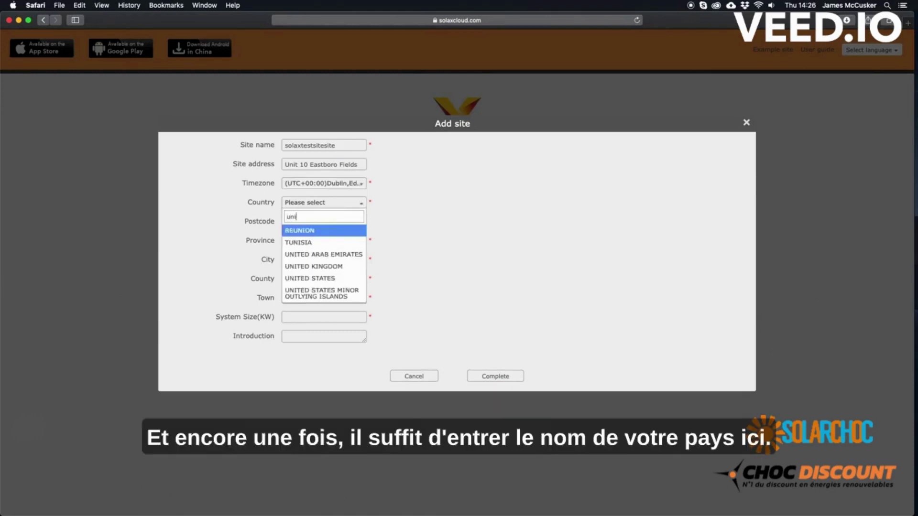
left_click(325, 243)
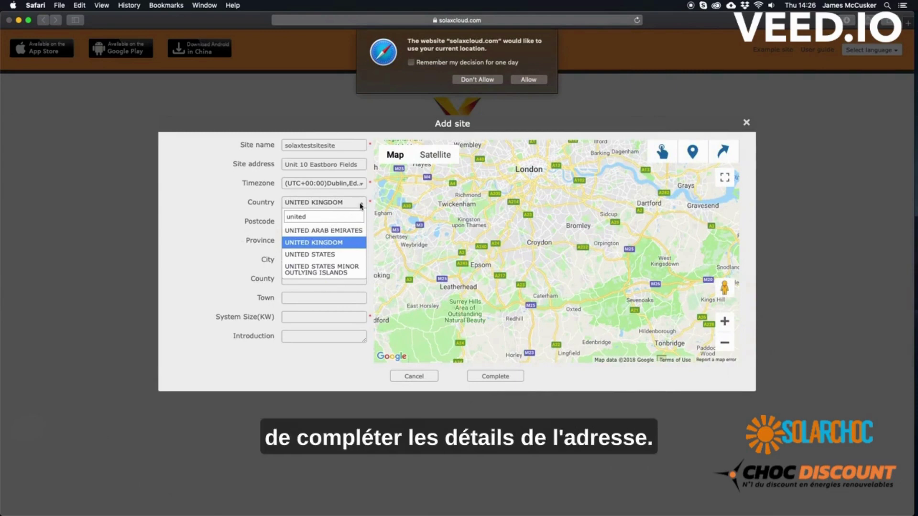
left_click(529, 80)
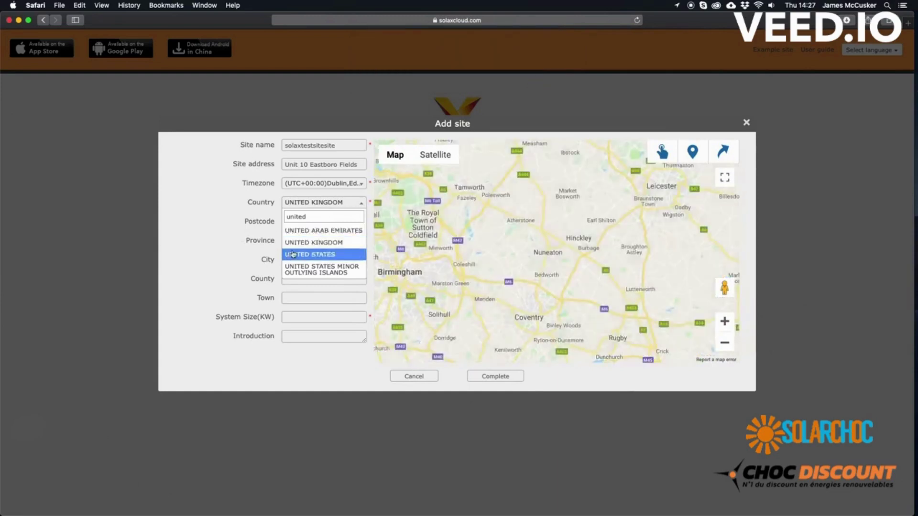
left_click(297, 243)
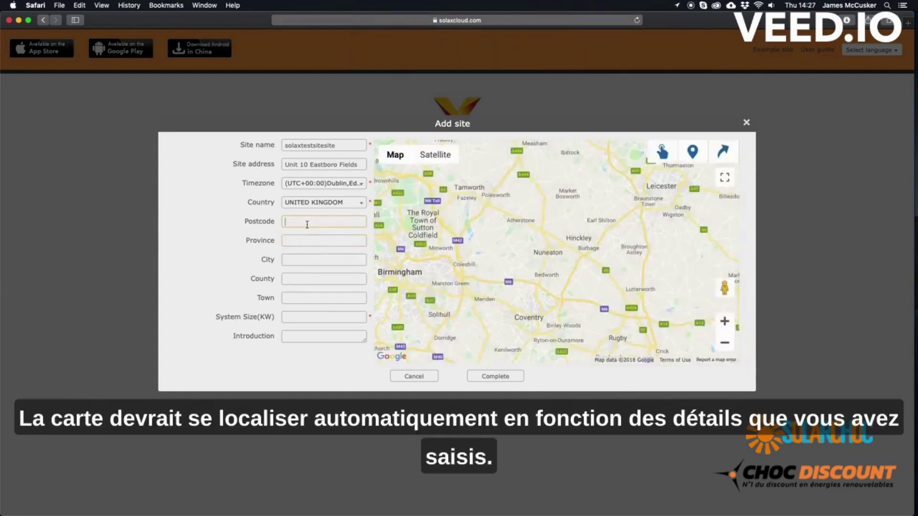
Enter the site's postcode and set the town to Nuneaton
type("CV11 6GL")
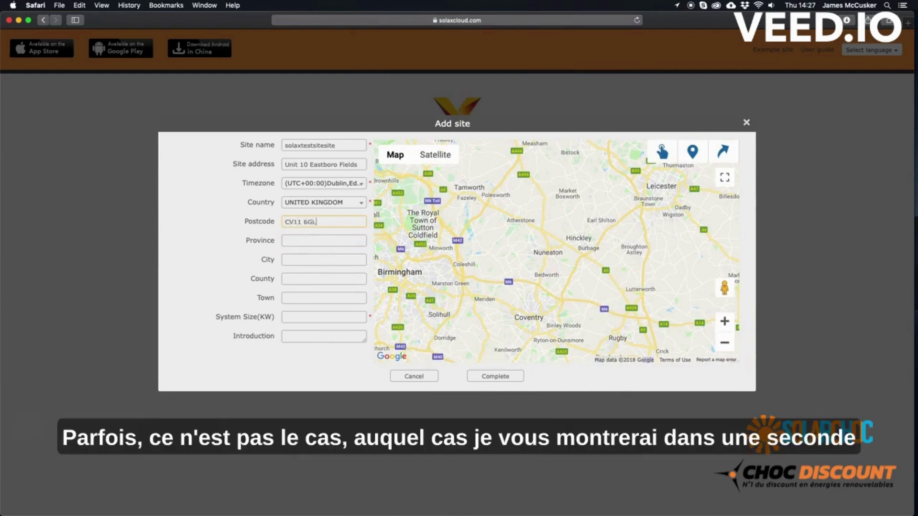
left_click(293, 258)
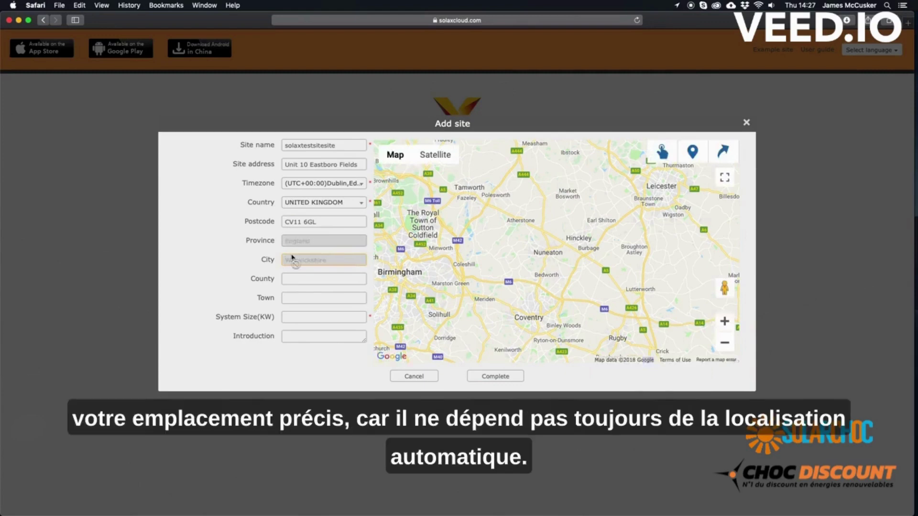
left_click(292, 277)
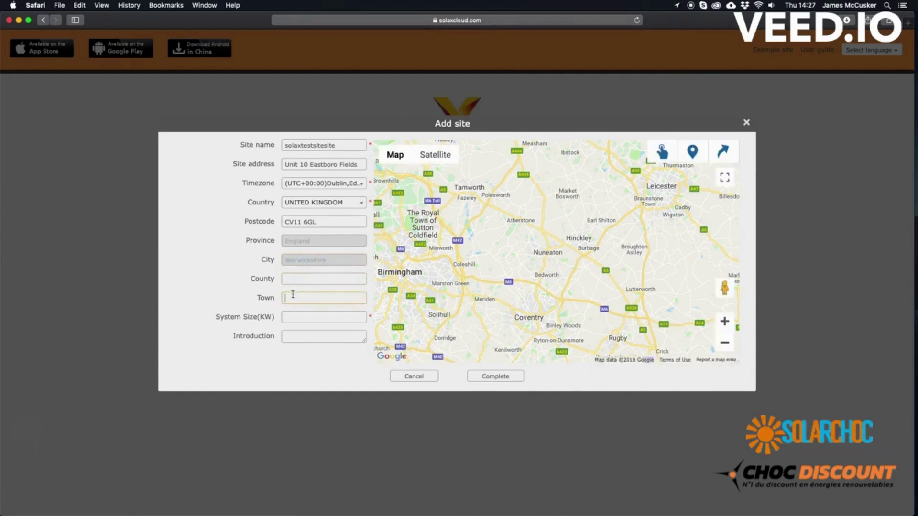
type("Nune")
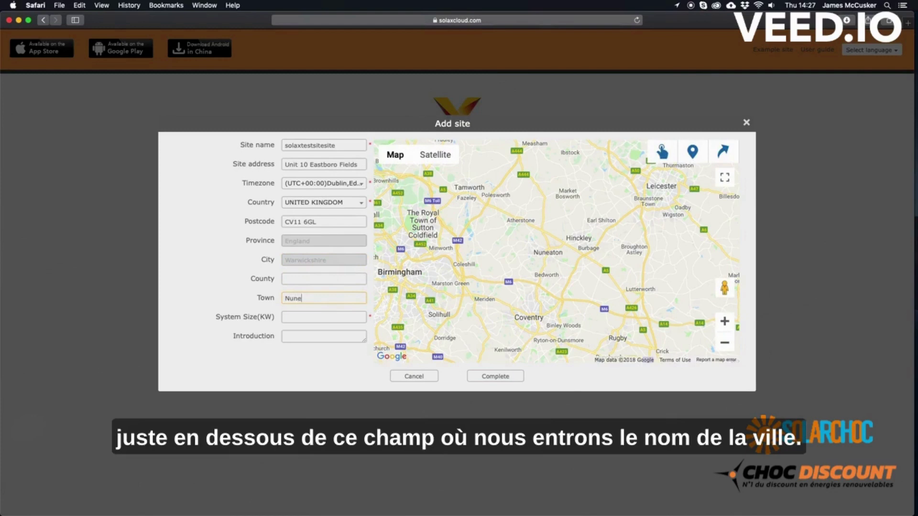
type("at")
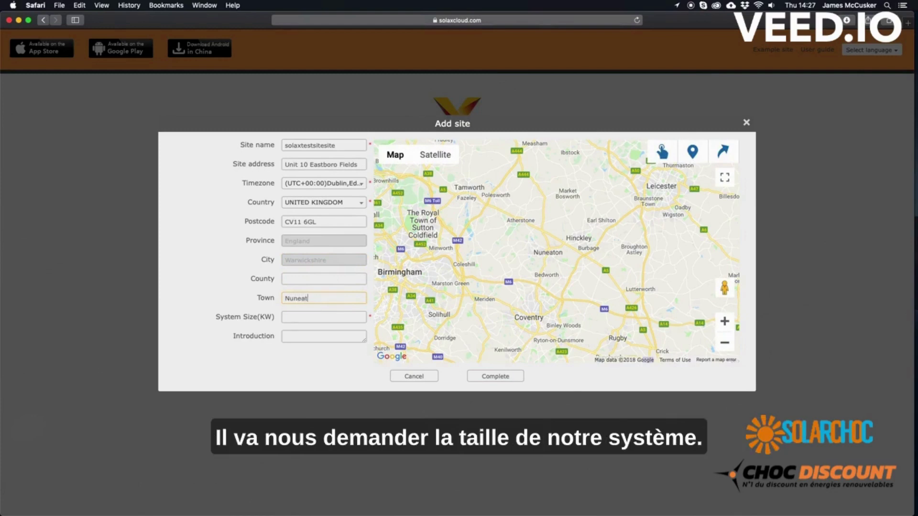
type("on")
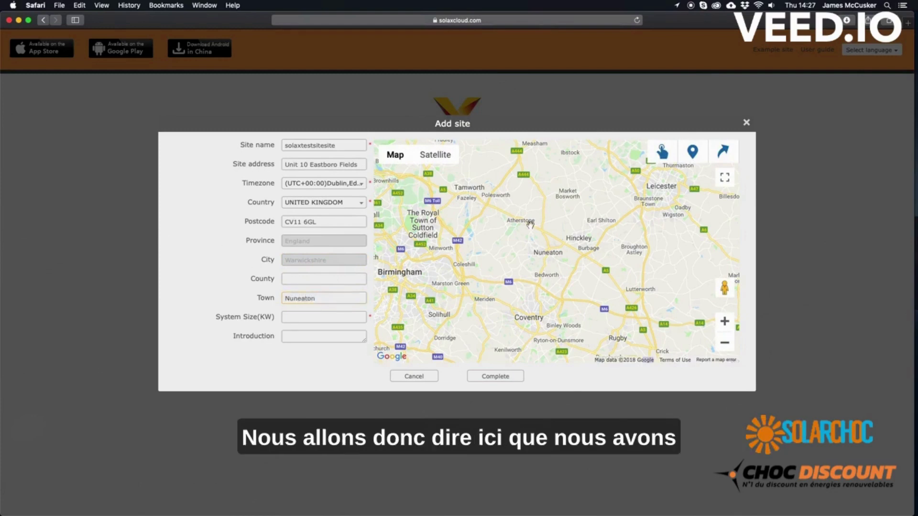
left_click(530, 224)
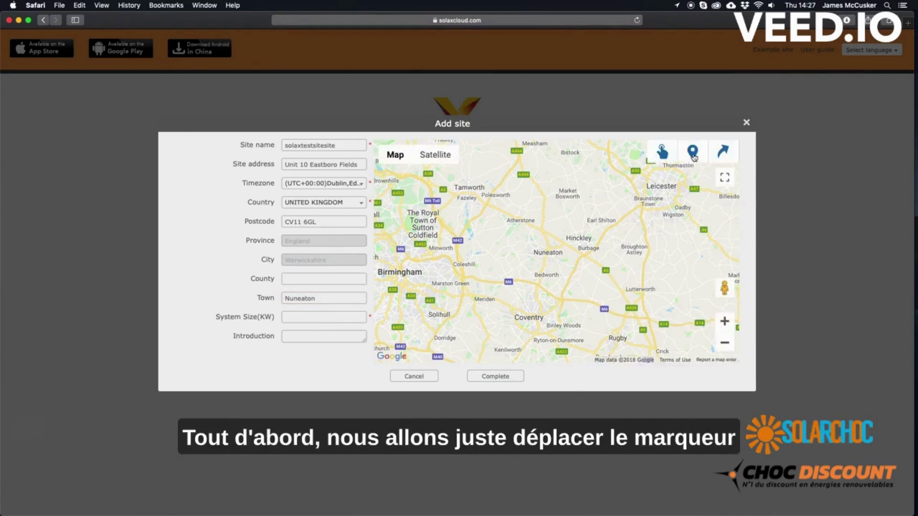
Place a map marker near Nuneaton, set system size to 4 kW and complete the site
left_click(693, 152)
left_click(553, 238)
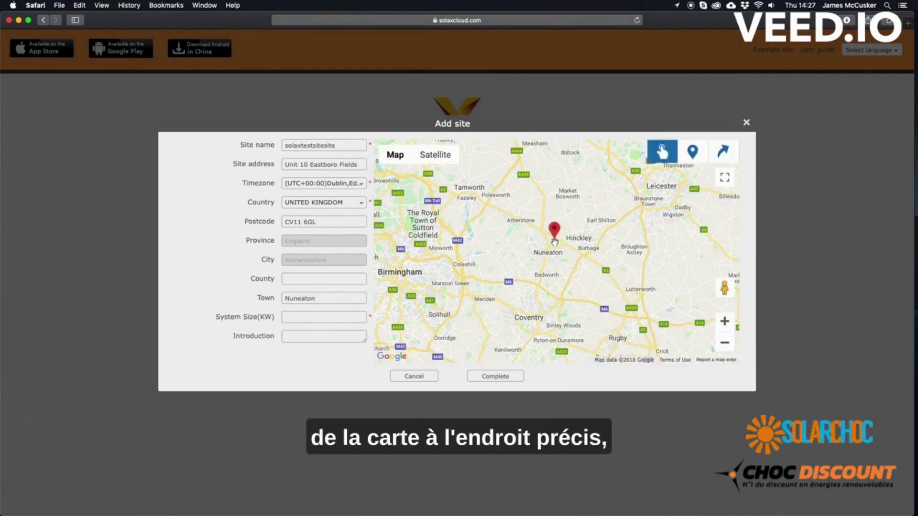
left_click_drag(556, 239, 558, 238)
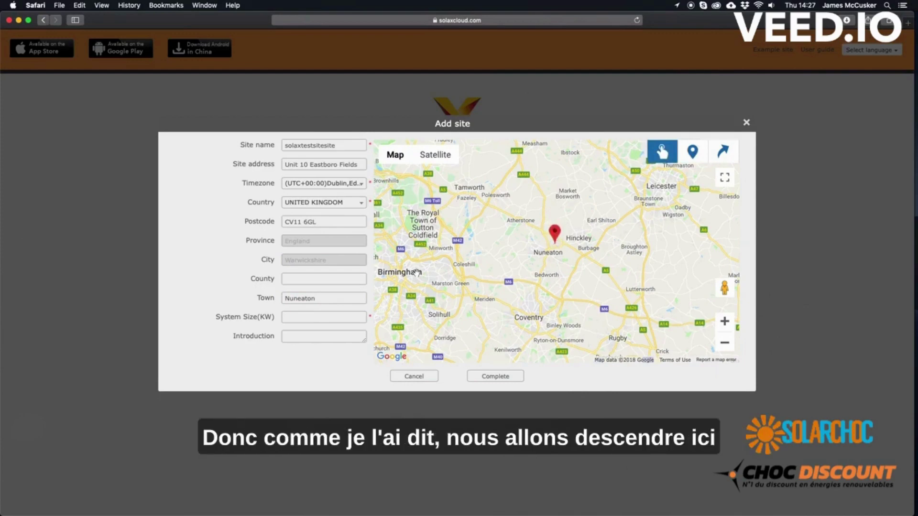
left_click(354, 319)
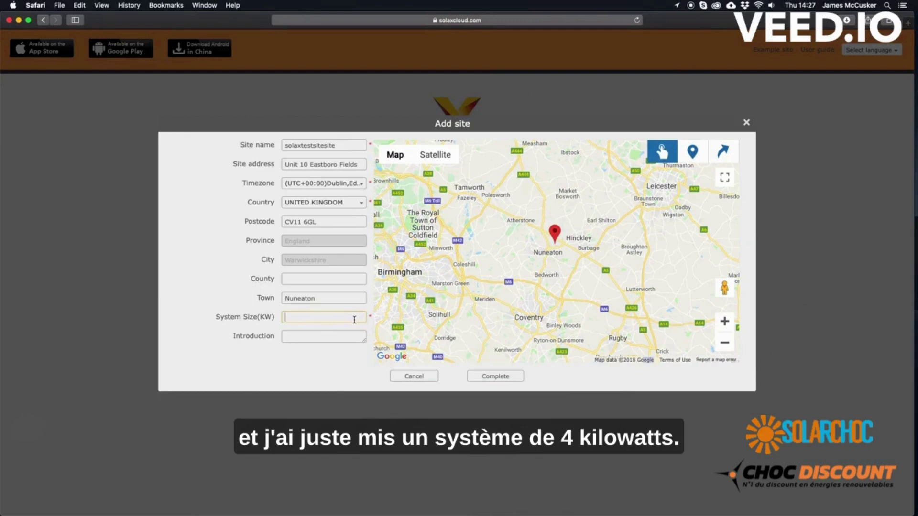
type("4")
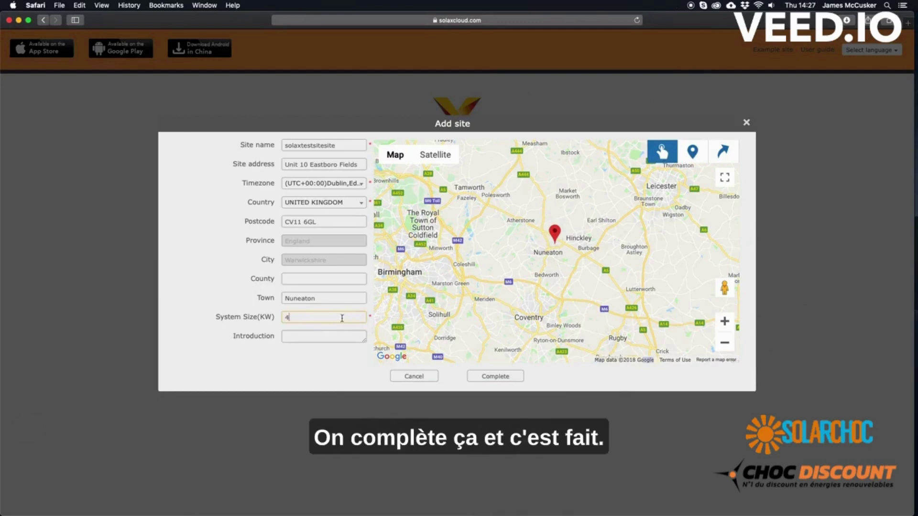
left_click(483, 378)
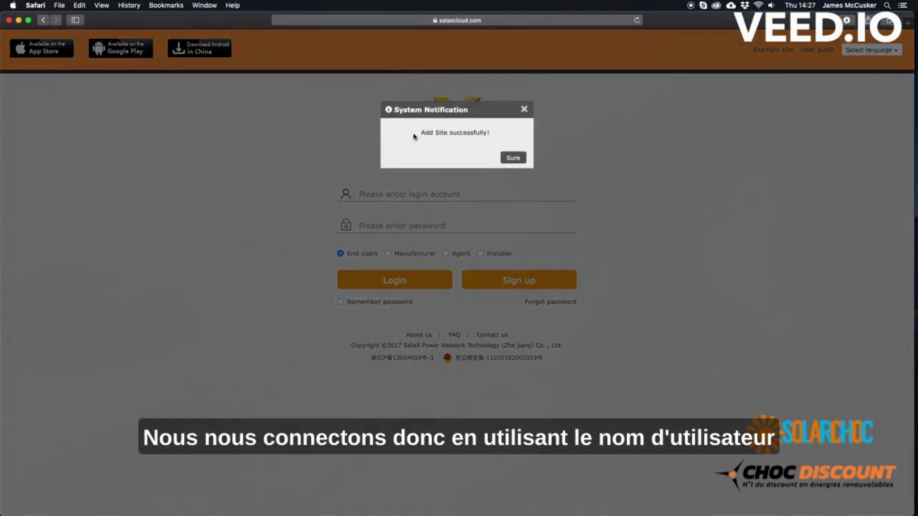
Dismiss the success message and log in as an end user with the new account
left_click(513, 158)
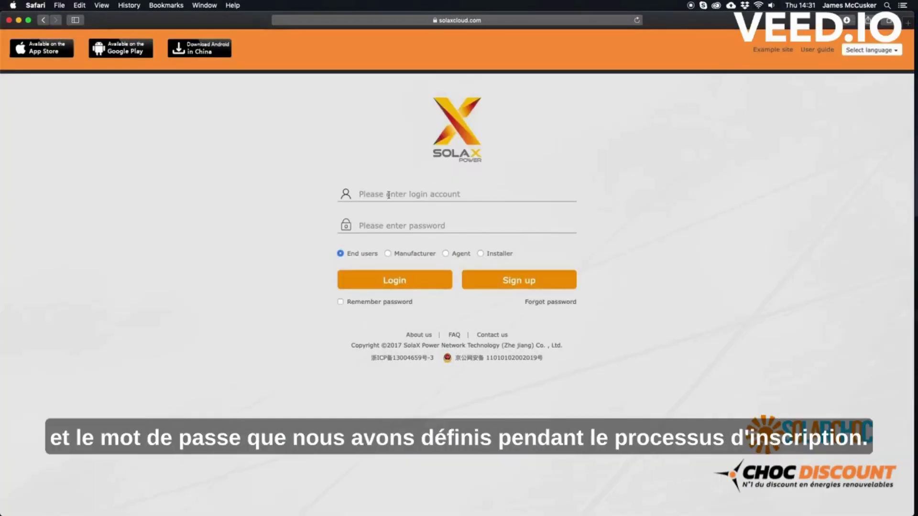
left_click(388, 194)
type("SOL")
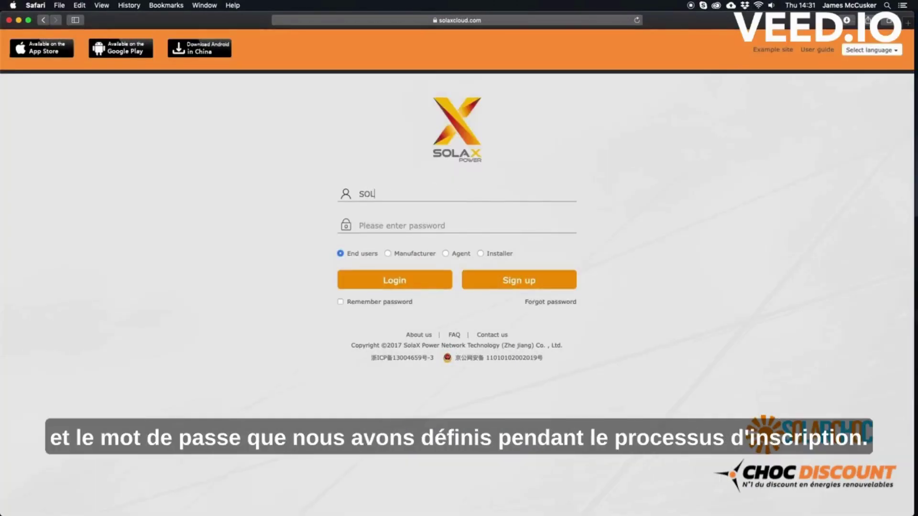
type("AXTESTSITE")
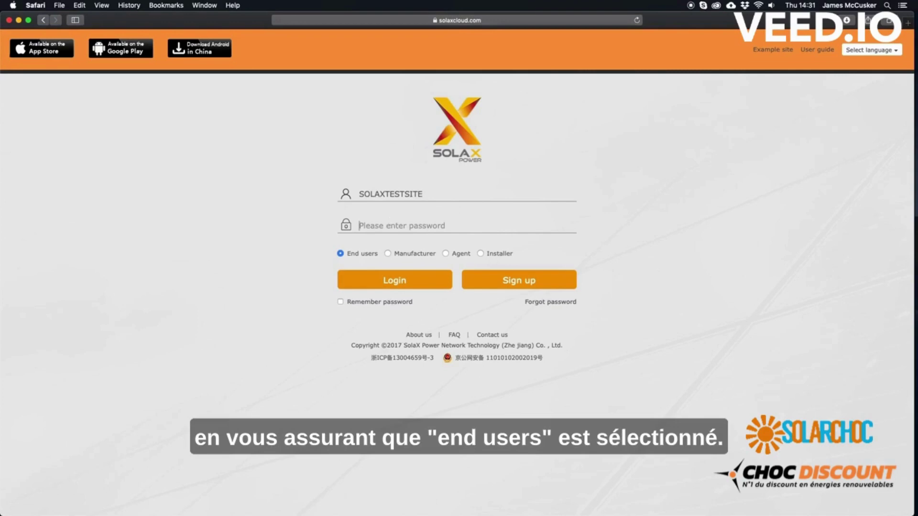
type("••")
left_click(393, 280)
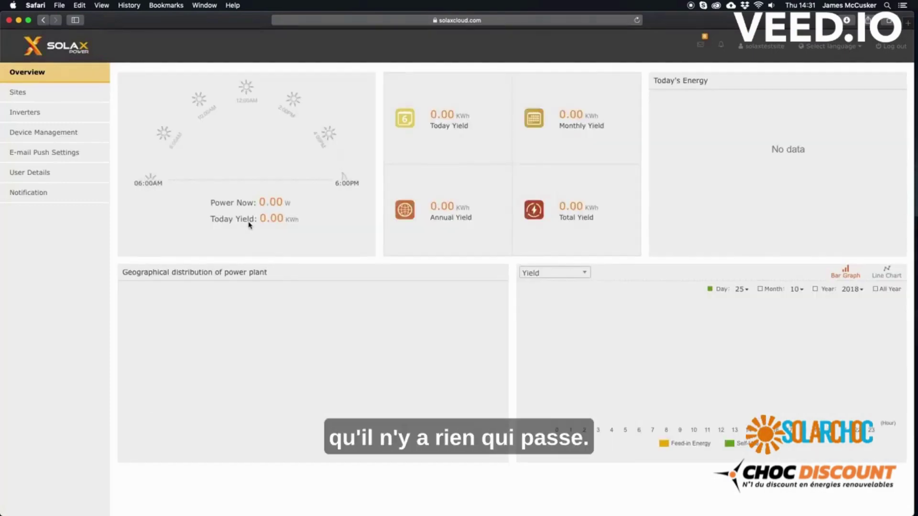
Review the inverter's analysis page from the Inverters list, then return to the Sites list
left_click(18, 111)
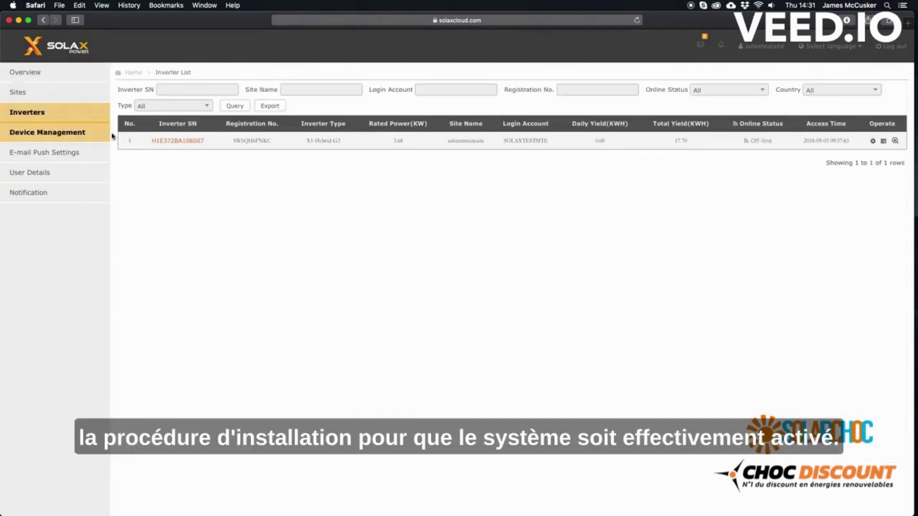
left_click(171, 142)
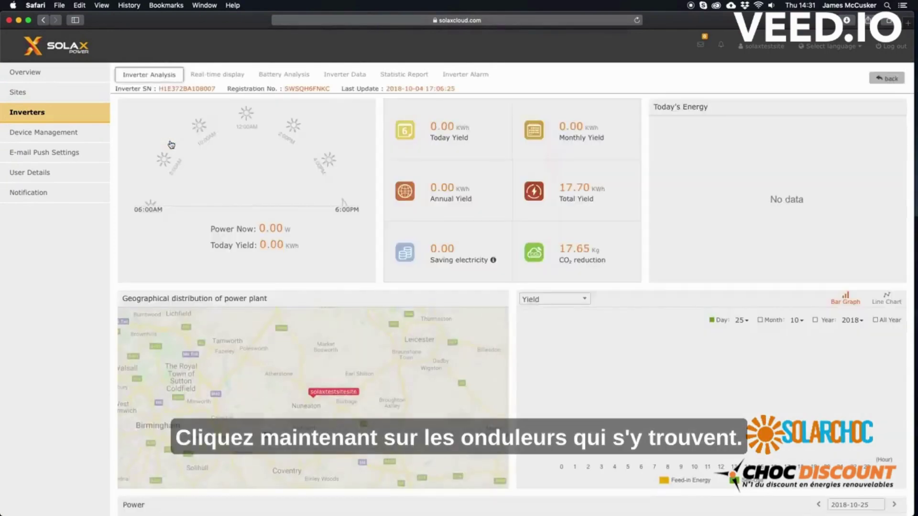
scroll(172, 148, "down", 5)
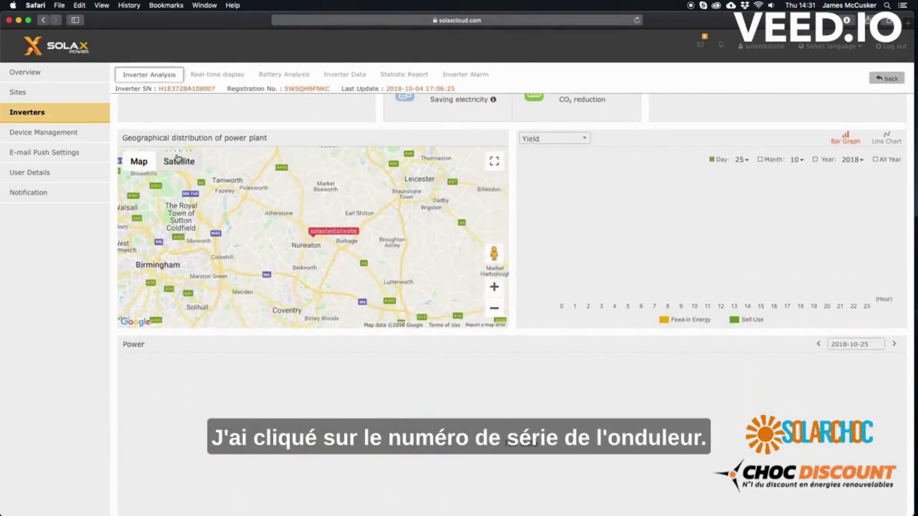
scroll(177, 158, "up", 5)
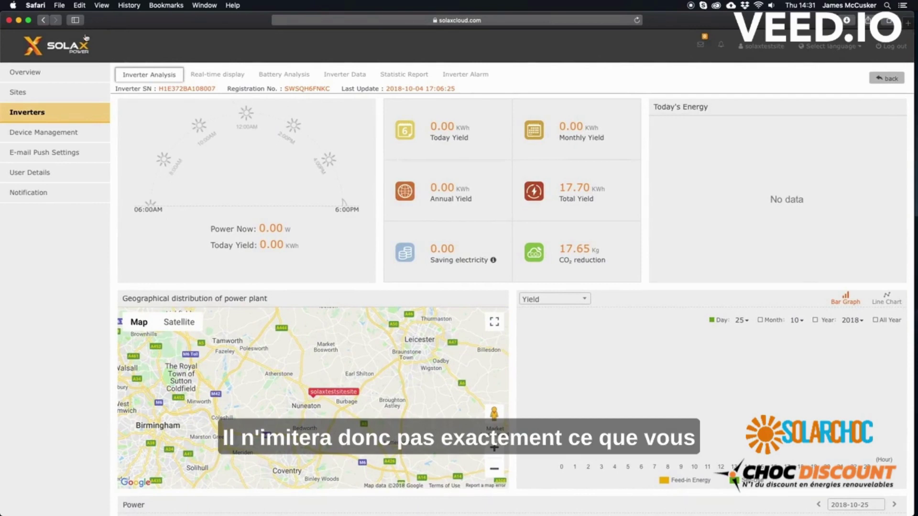
left_click(31, 92)
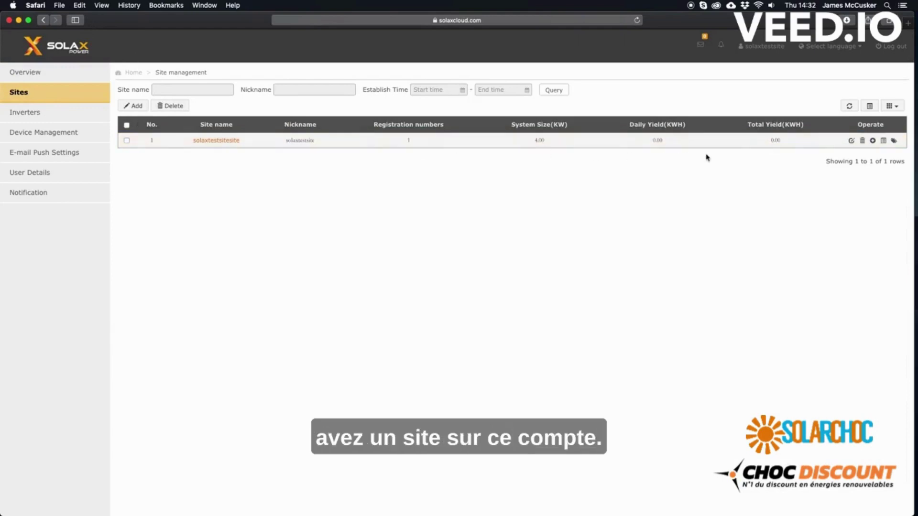
left_click(873, 141)
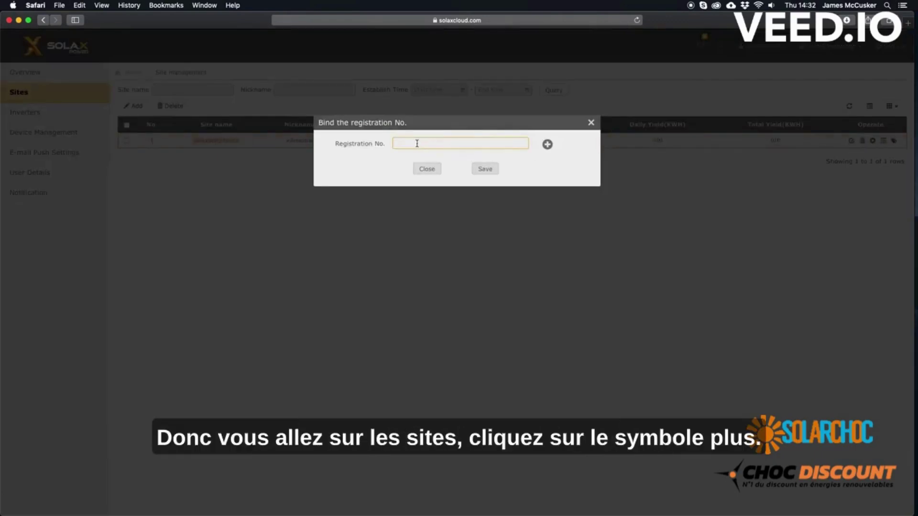
left_click(590, 122)
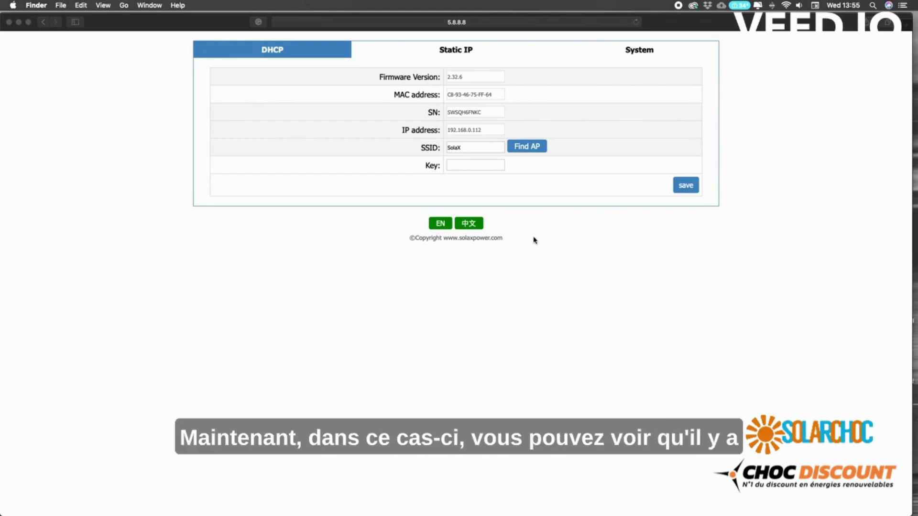
left_click(480, 132)
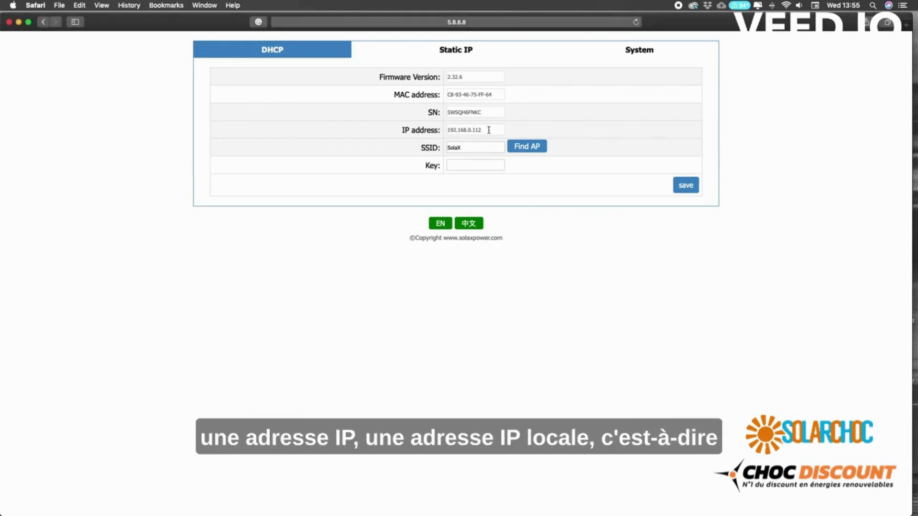
left_click_drag(488, 129, 447, 132)
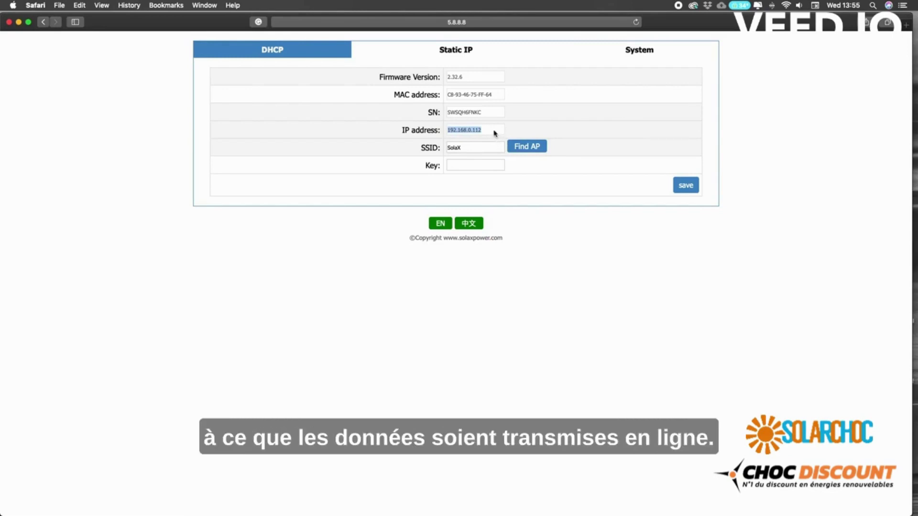
left_click(494, 134)
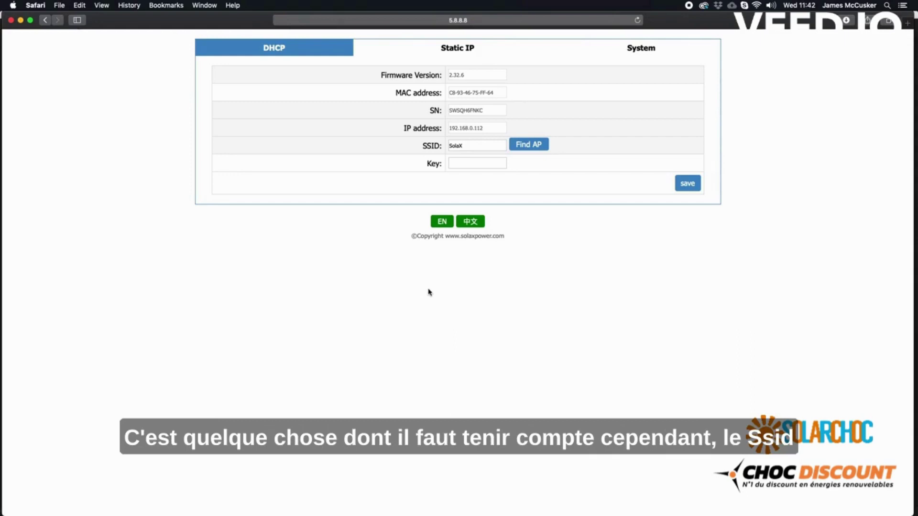
Scan for Wi-Fi networks and pick DIRECT-koM2020 Series as the dongle's SSID
left_click(525, 146)
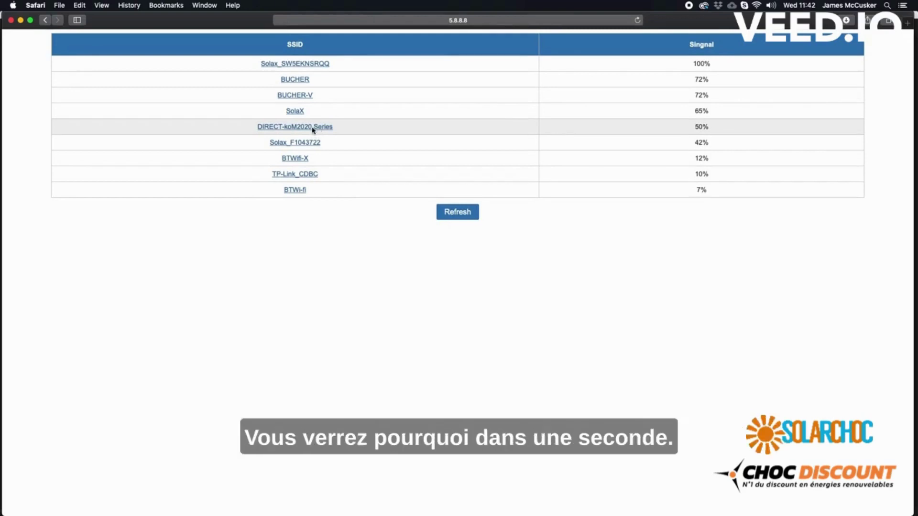
left_click(296, 128)
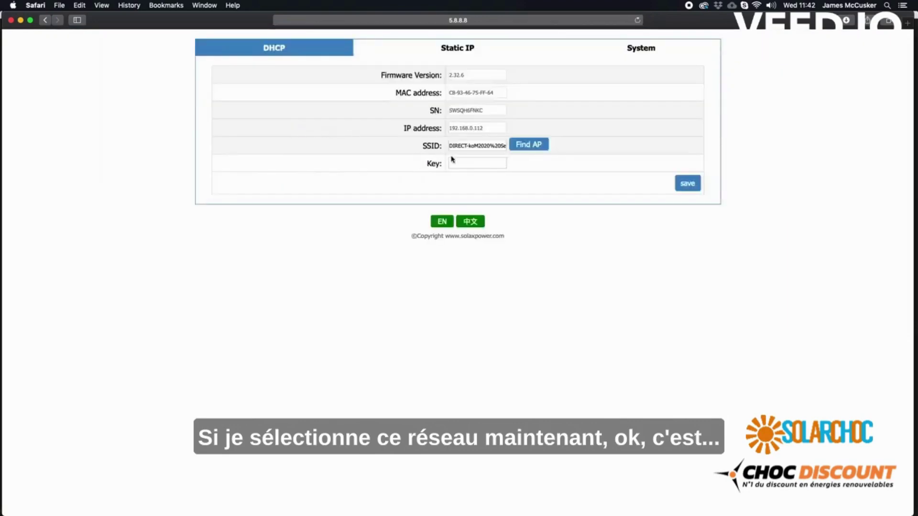
Replace the %20 in the SSID with a real space and enter the Wi-Fi network password
left_click(495, 146)
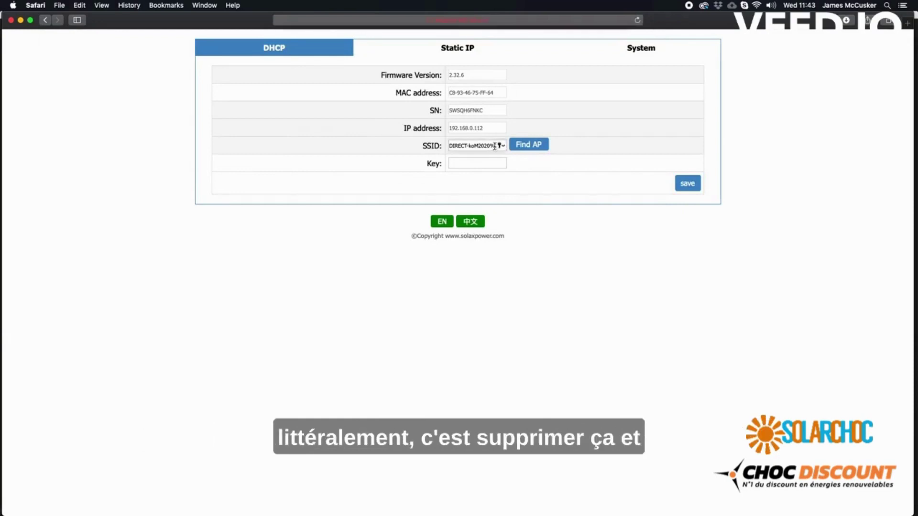
key("BackSpace")
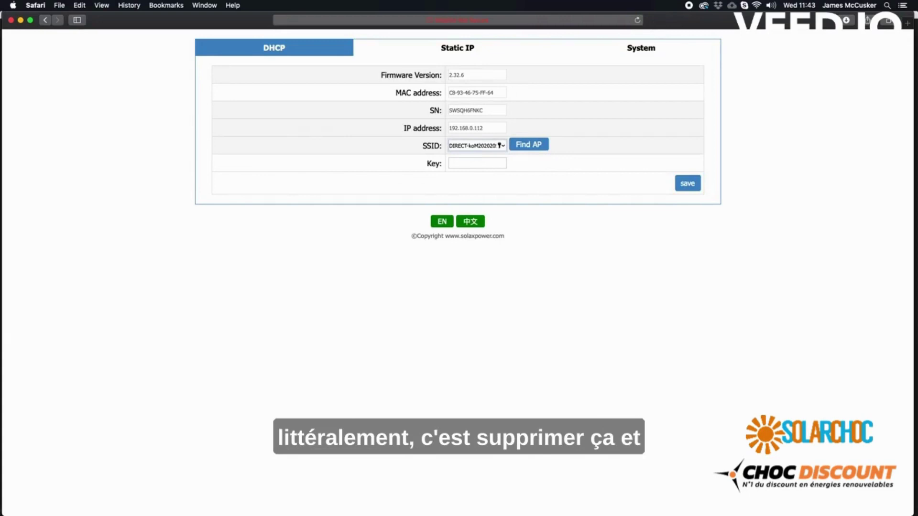
key("BackSpace")
key("BackSpace")
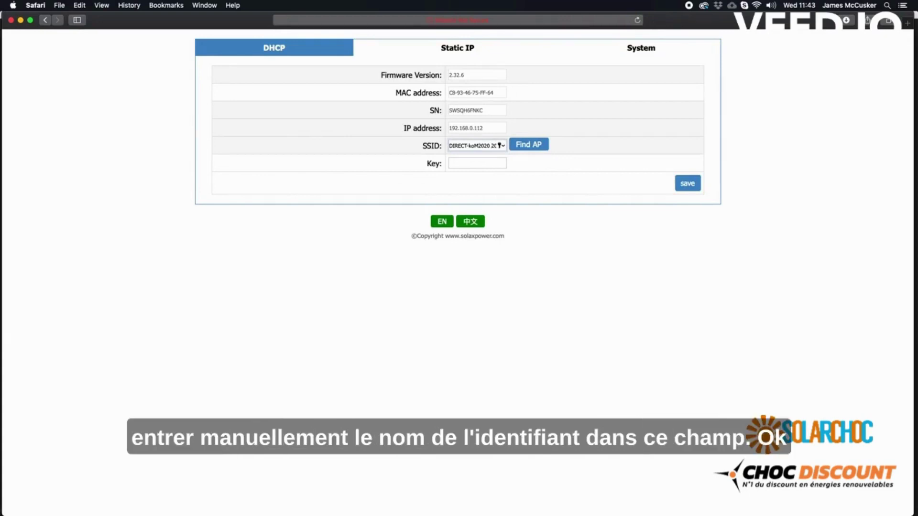
left_click(534, 198)
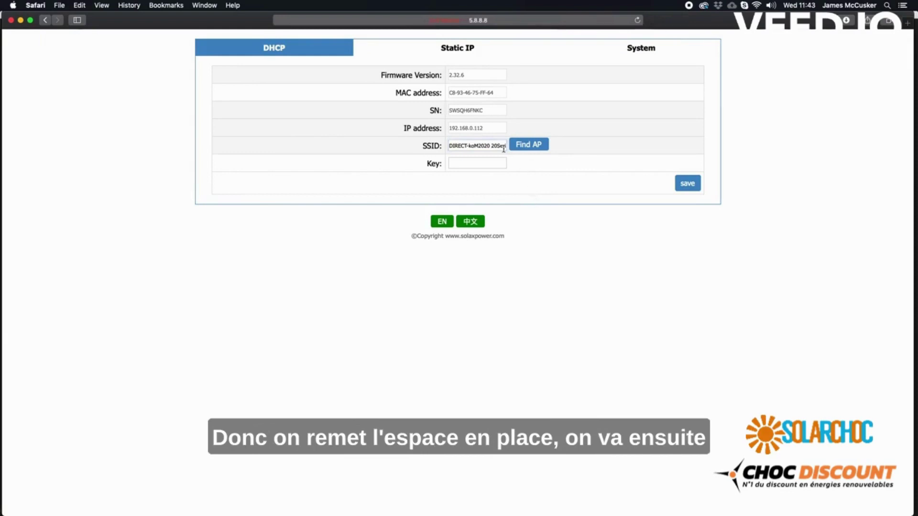
left_click(481, 164)
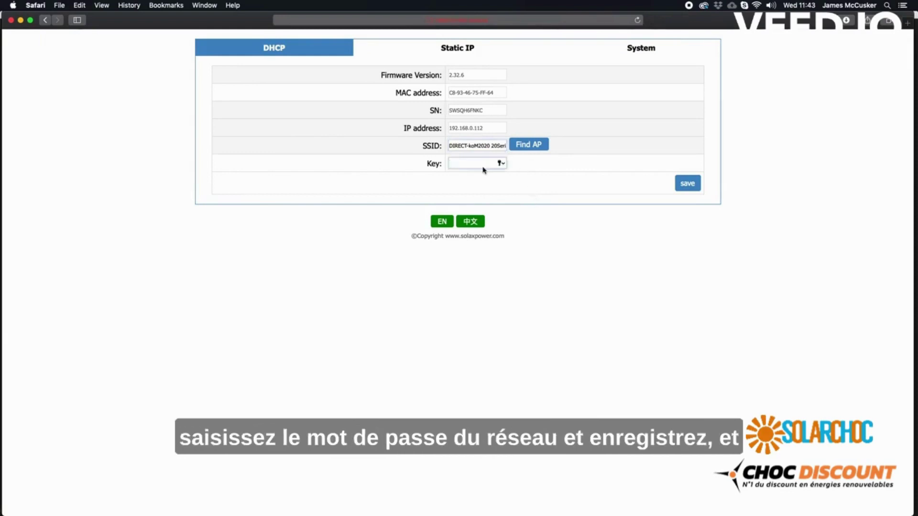
type("•••••••••")
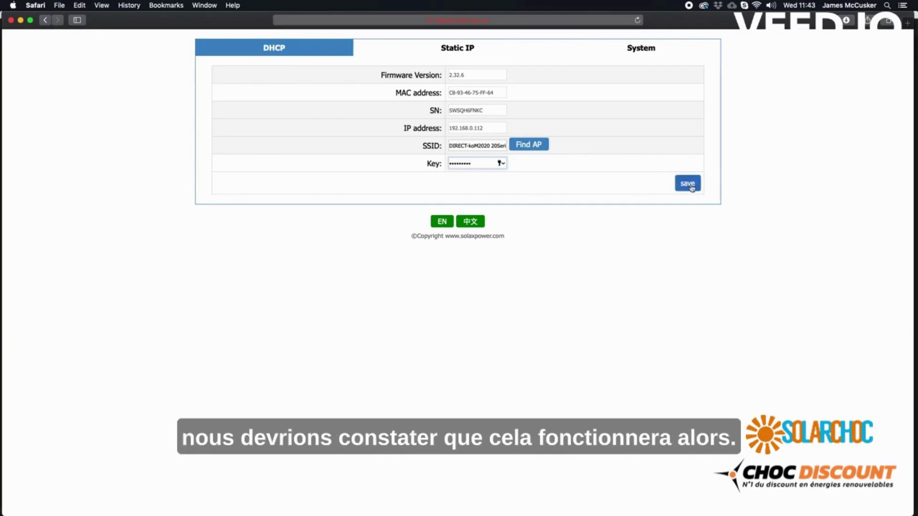